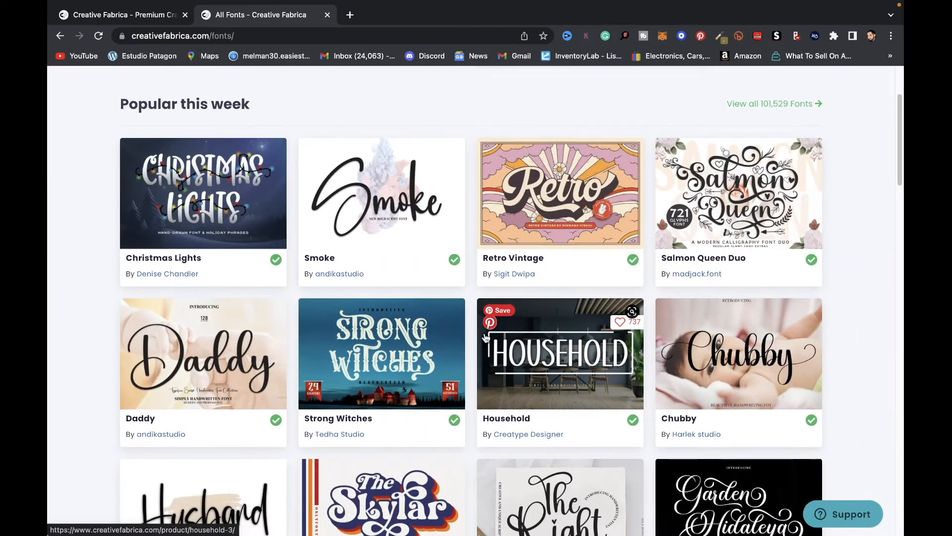
pyautogui.scroll(-10, 757, 391)
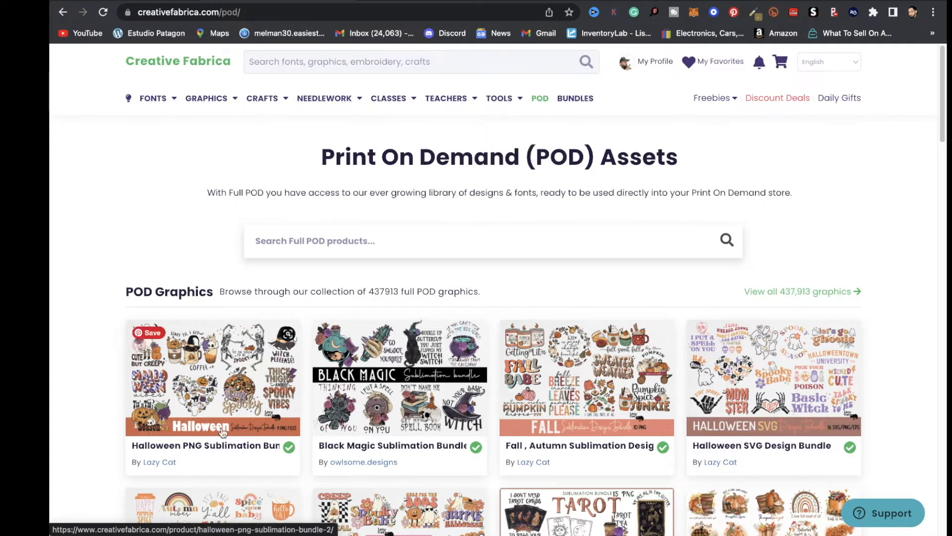
# Search the Full POD products for "halloween" and filter the results to the T-shirt Designs category
pyautogui.click(368, 240)
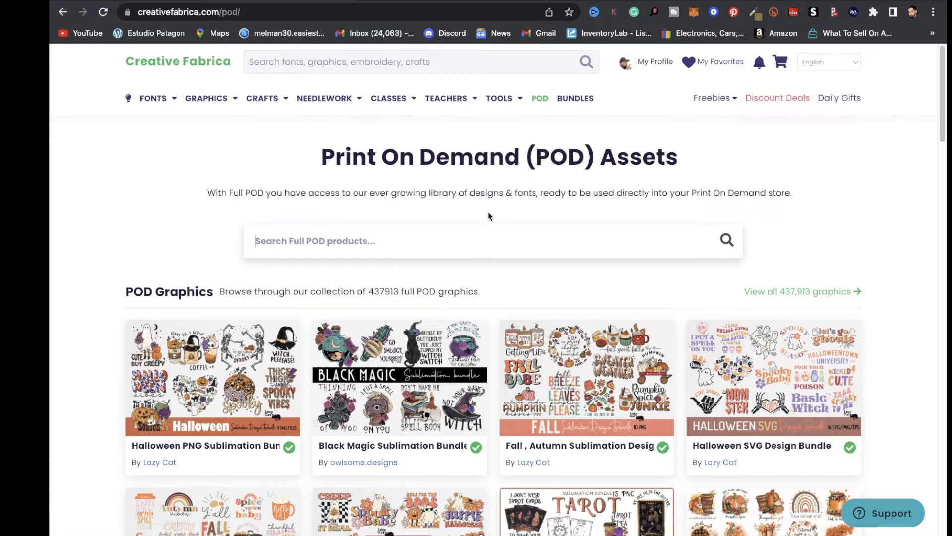
pyautogui.write('hall')
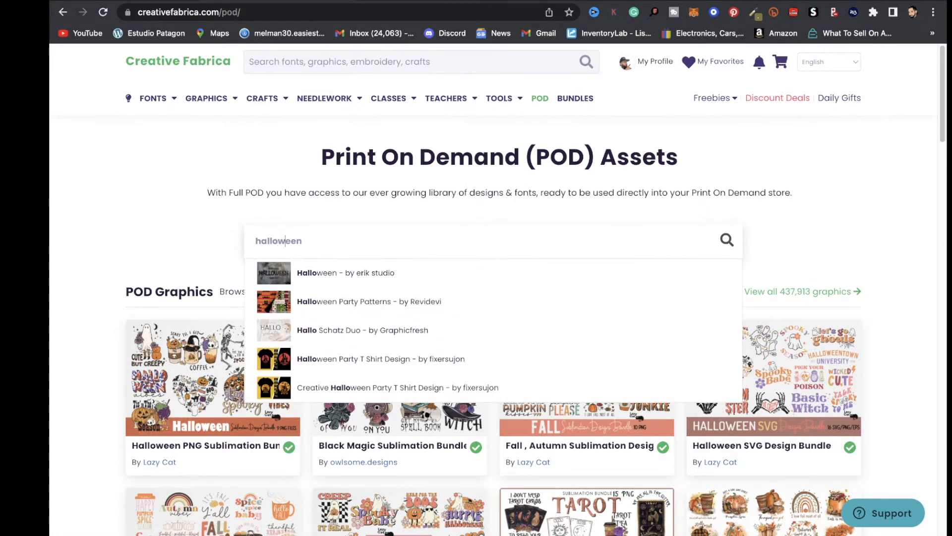
pyautogui.write('ow')
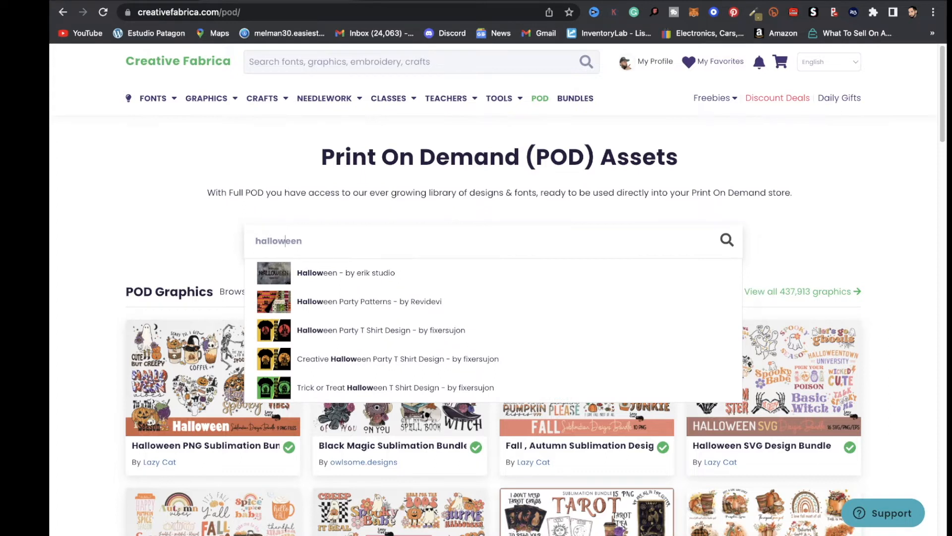
pyautogui.write('een')
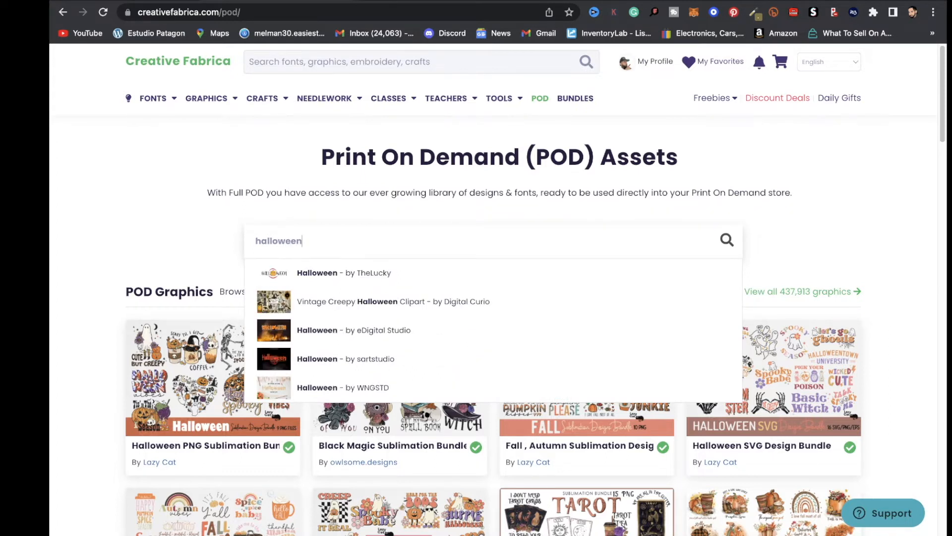
pyautogui.press('Return')
pyautogui.scroll(-5, 563, 395)
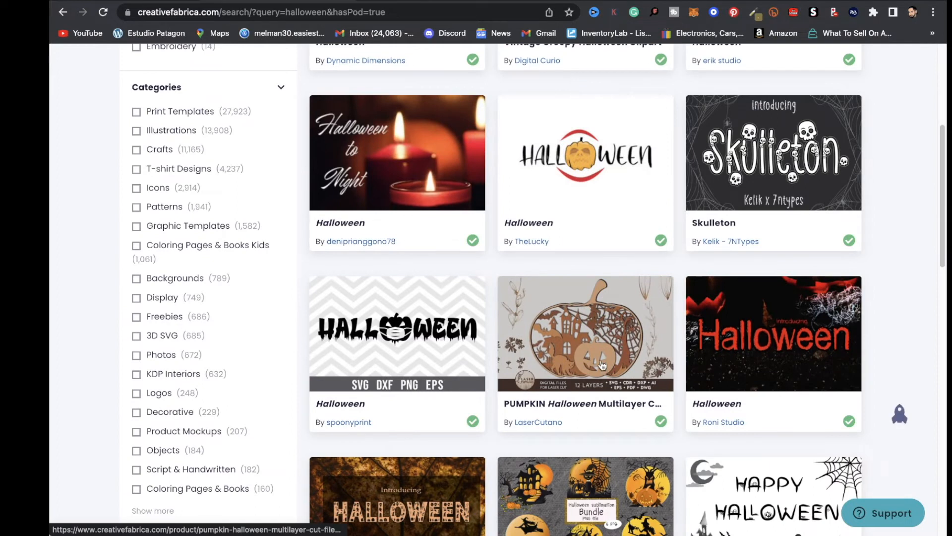
pyautogui.scroll(3, 563, 395)
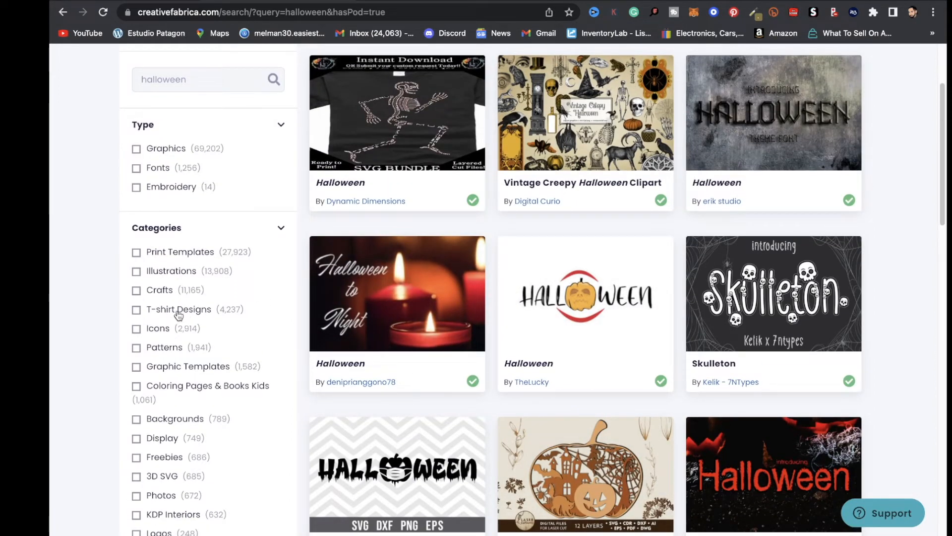
pyautogui.click(179, 310)
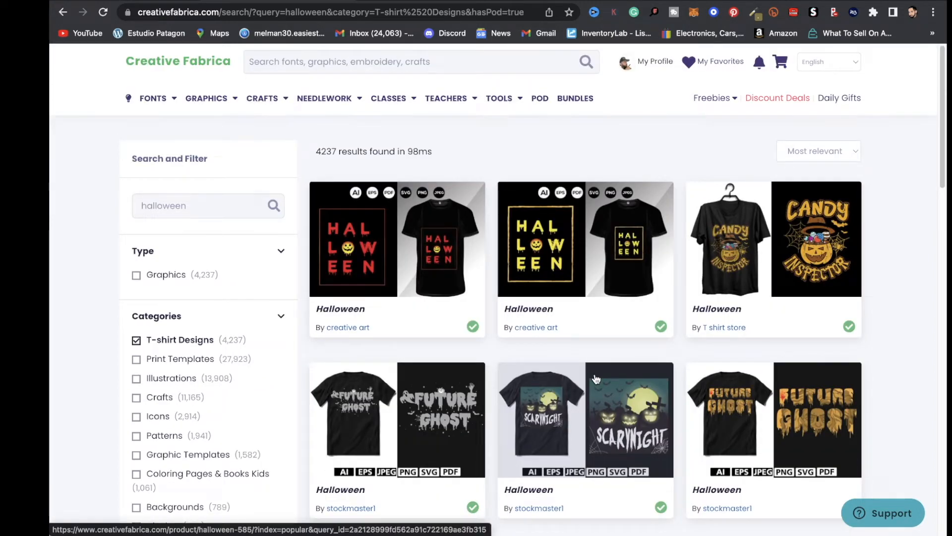
# Find the Happy Halloween T-shirt design with the haunted castle among the results and download its files
pyautogui.scroll(-10, 596, 379)
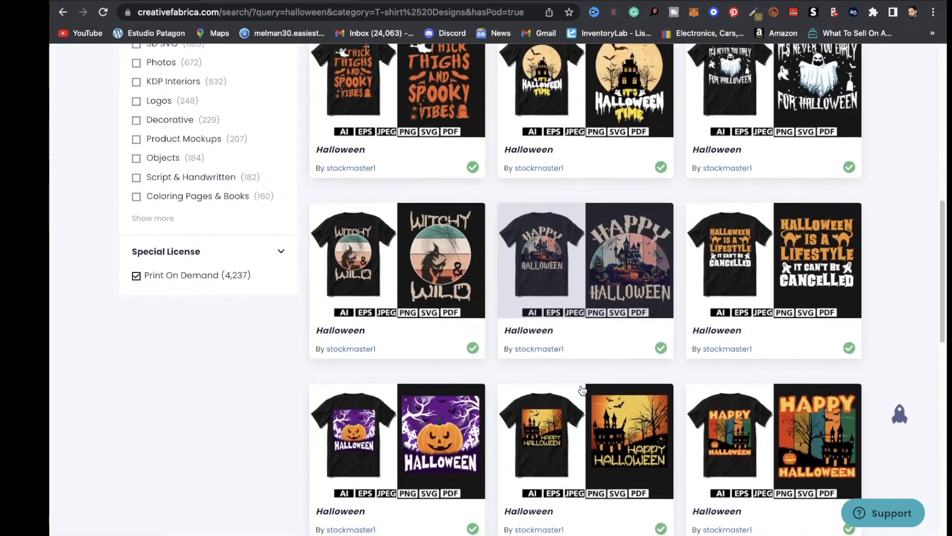
pyautogui.scroll(-4, 582, 389)
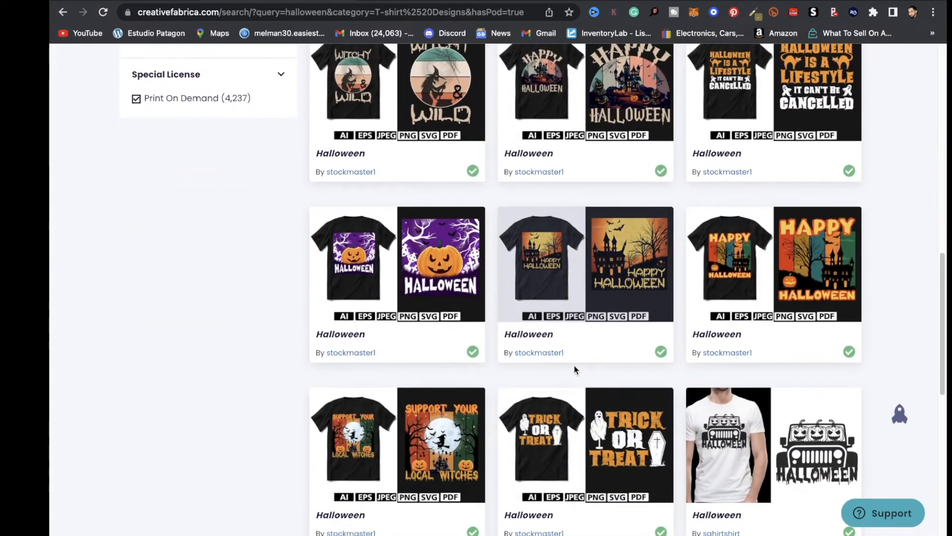
pyautogui.scroll(3, 573, 367)
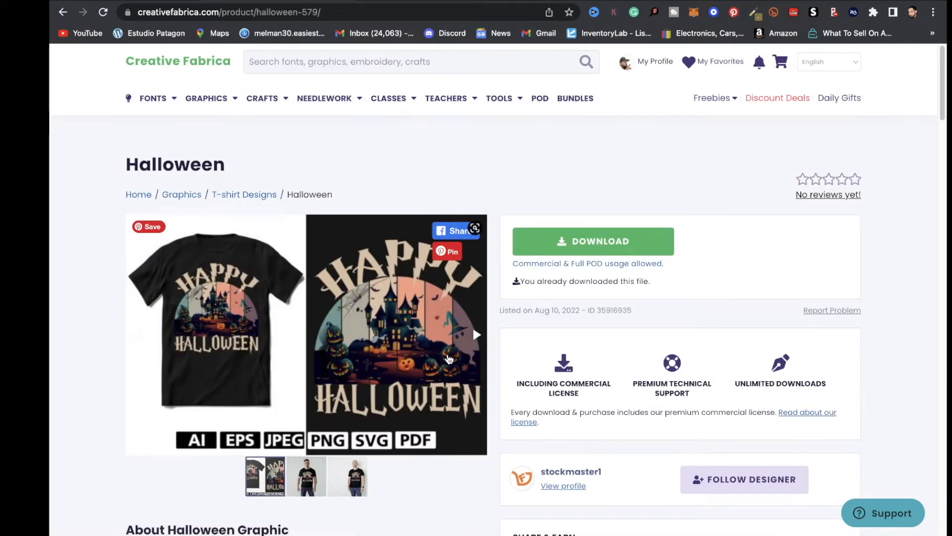
pyautogui.click(588, 243)
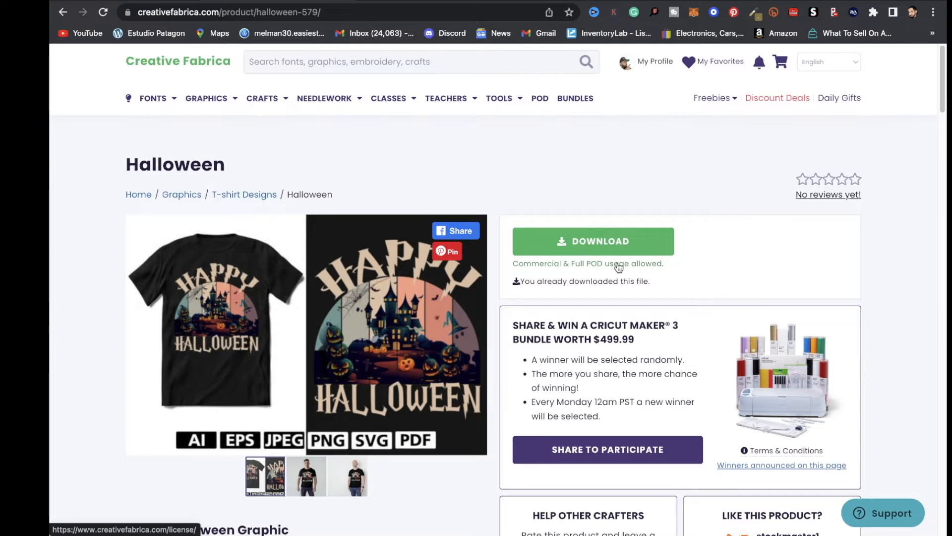
pyautogui.scroll(-3, 496, 272)
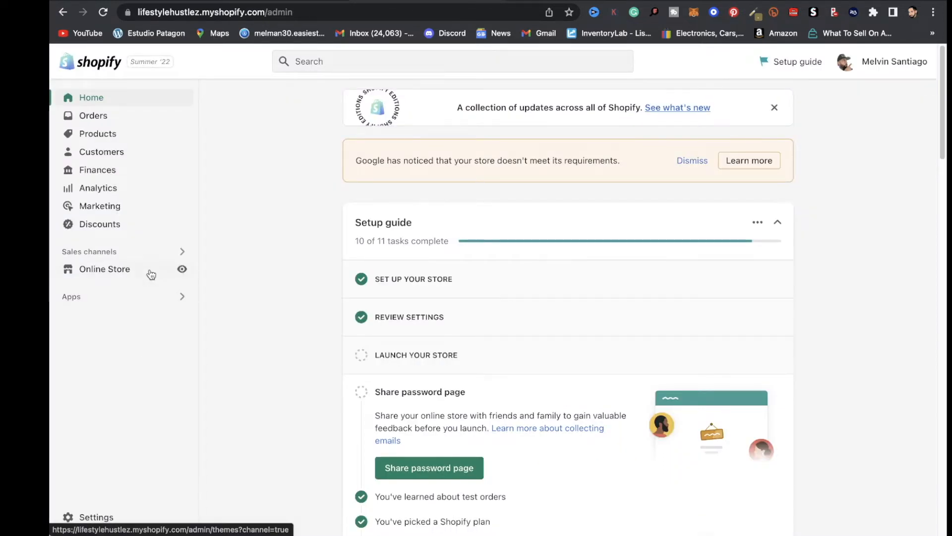
# Switch to the Shopify admin, open the Printful: Print on Demand app and start adding a product
pyautogui.click(131, 298)
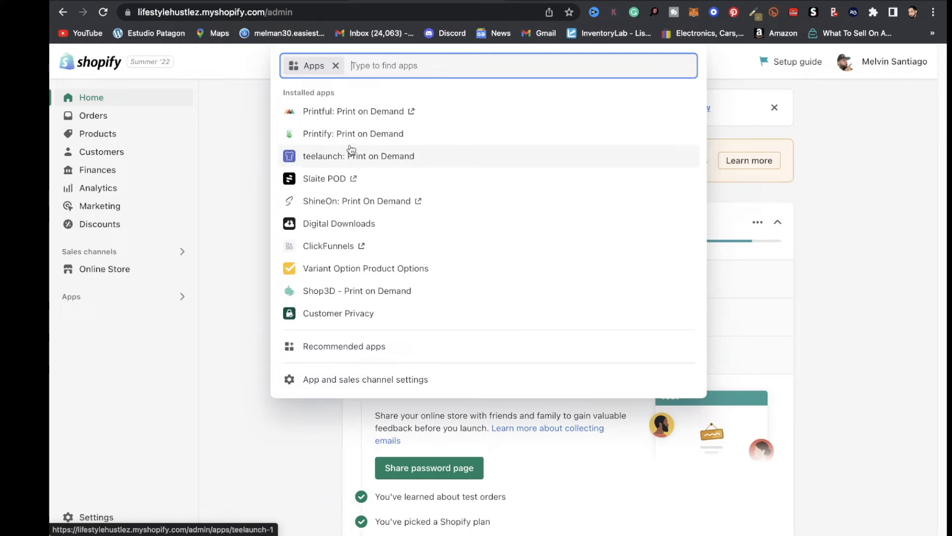
pyautogui.click(359, 120)
pyautogui.click(855, 176)
# Choose the Men's Fitted T-Shirt | Next Level 3600 from the men's T-shirts as the product to design
pyautogui.scroll(-1, 107, 223)
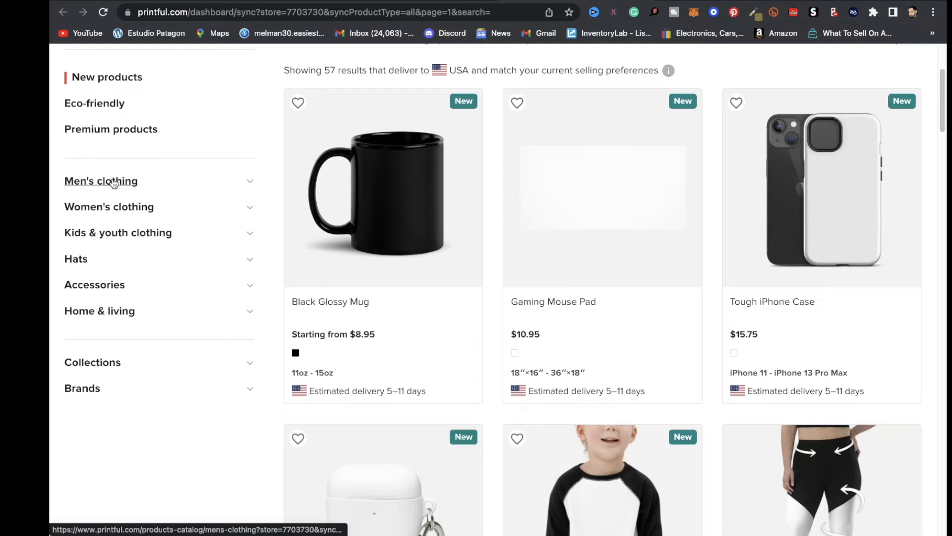
pyautogui.click(127, 184)
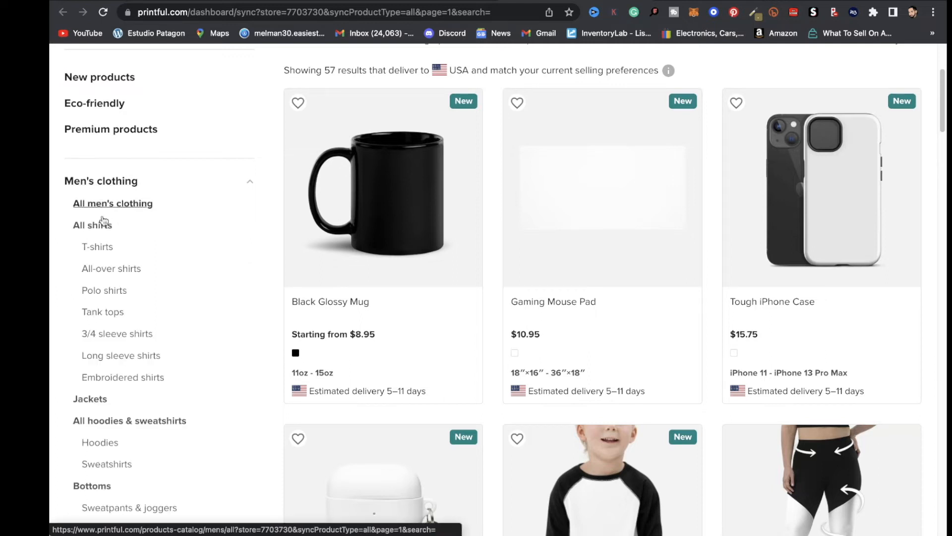
pyautogui.click(100, 247)
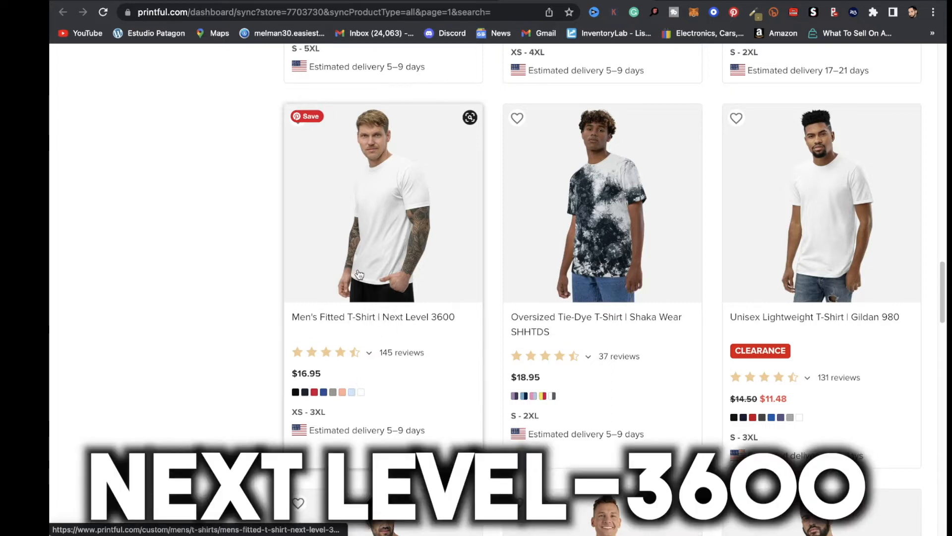
pyautogui.click(359, 274)
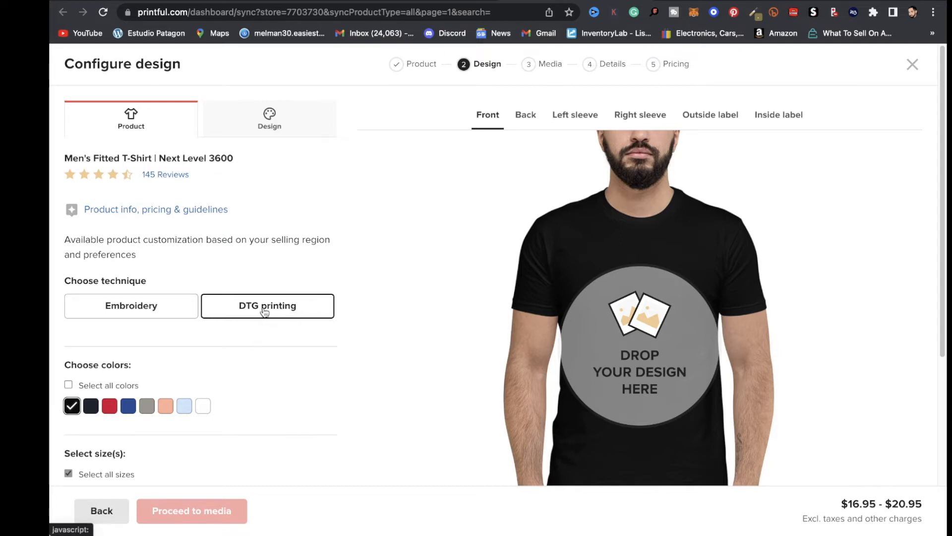
# Upload 99.png from the Halloween-35916935 folder, apply it to the shirt's front and proceed to the media stage
pyautogui.click(622, 356)
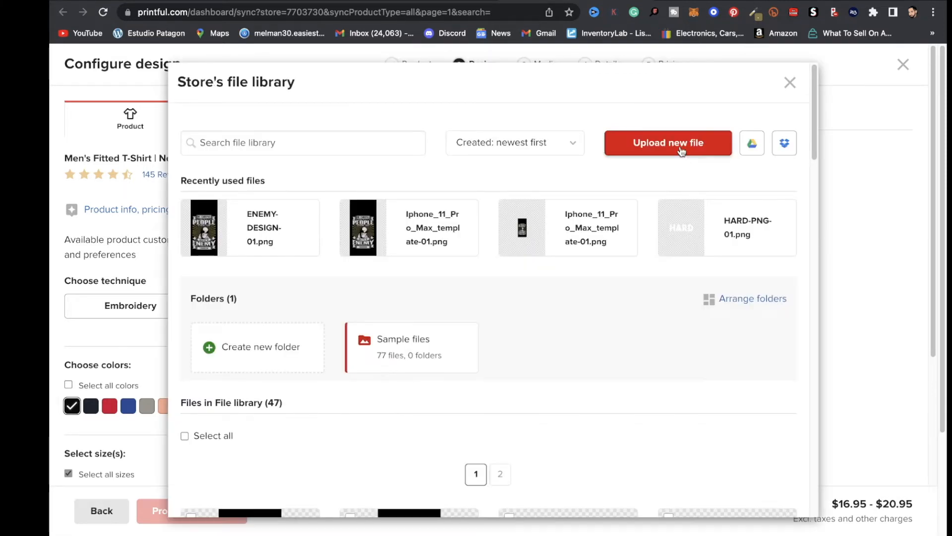
pyautogui.click(682, 150)
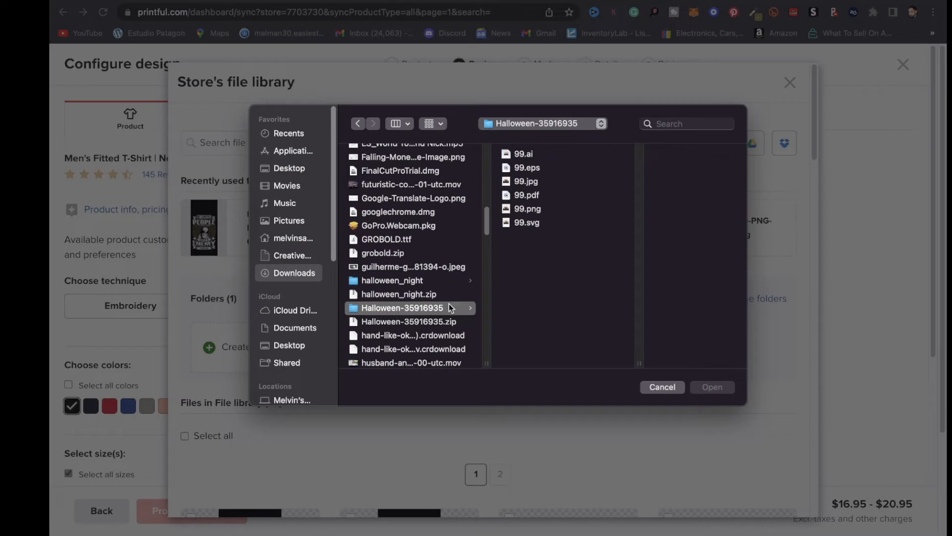
pyautogui.click(528, 210)
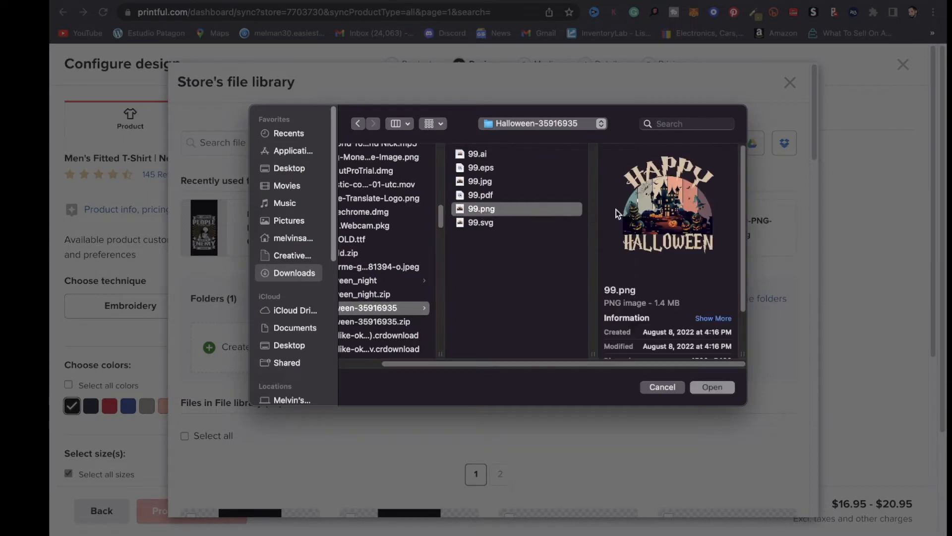
pyautogui.click(712, 387)
pyautogui.moveTo(251, 254)
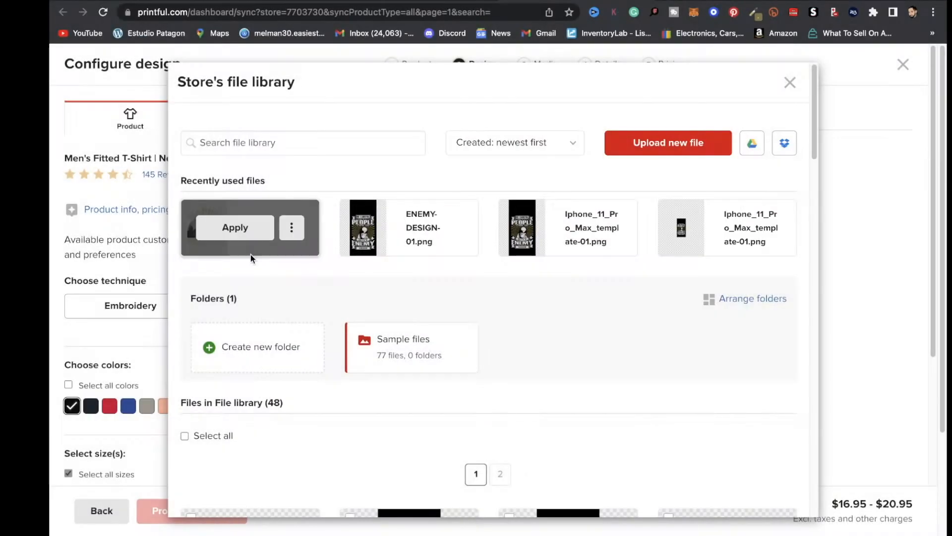
pyautogui.click(241, 233)
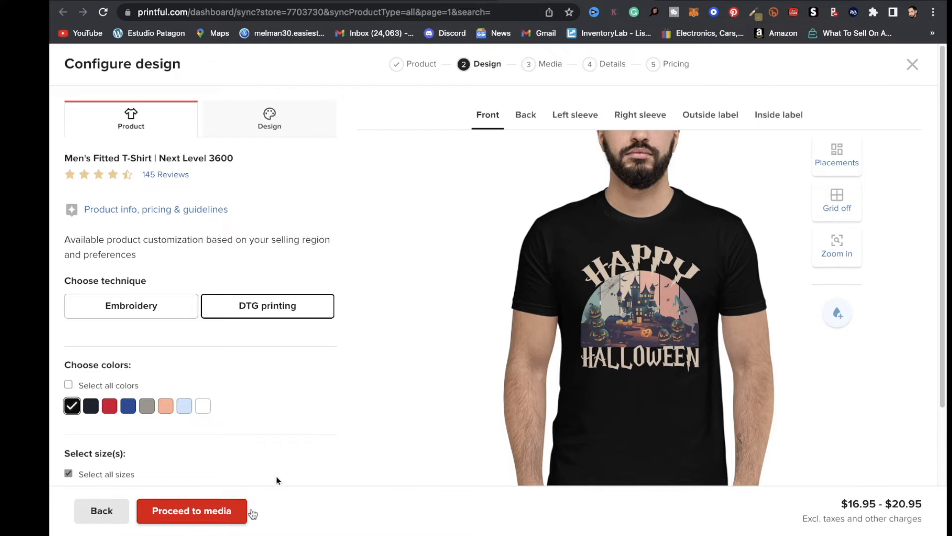
pyautogui.moveTo(238, 533)
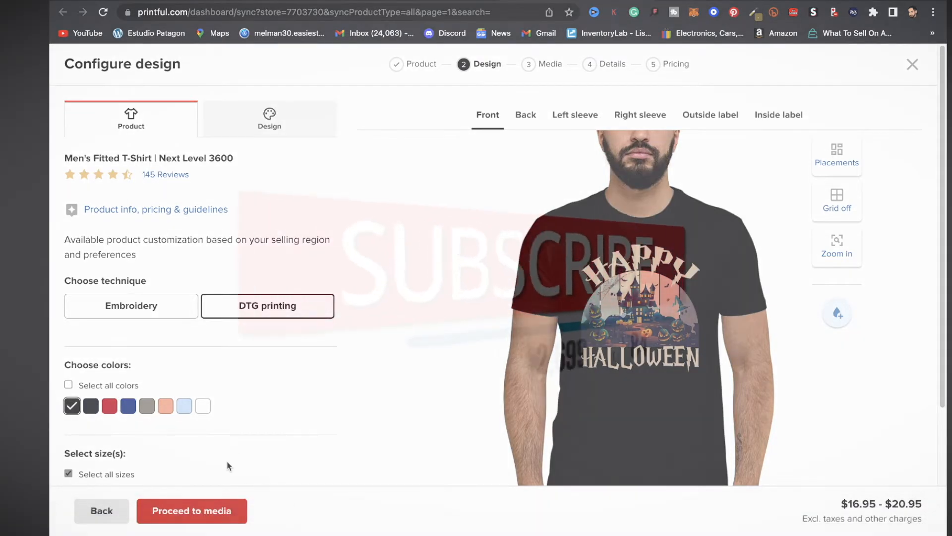
pyautogui.click(237, 503)
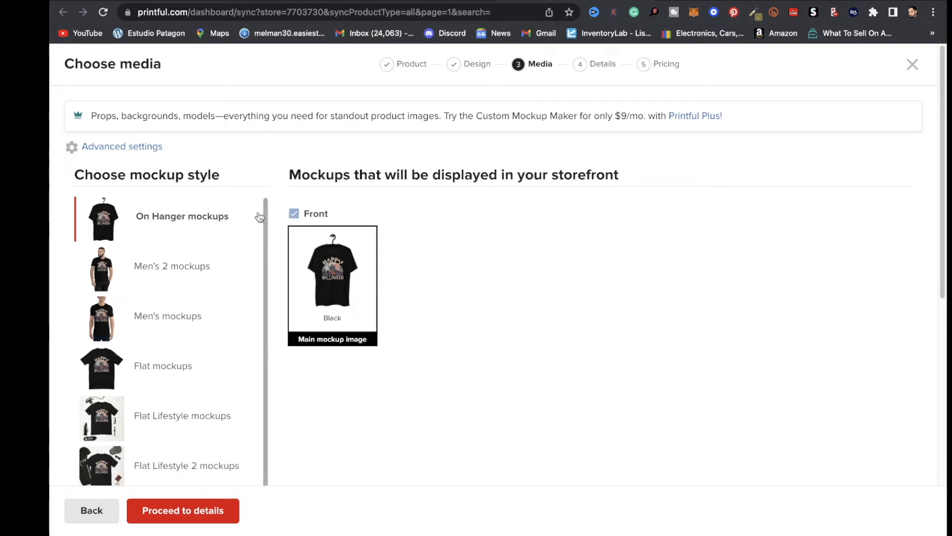
# Switch back to the Creative Fabrica page, search for "t shirt mockups" and browse the mockup listings
pyautogui.moveTo(263, 3)
pyautogui.click(265, 23)
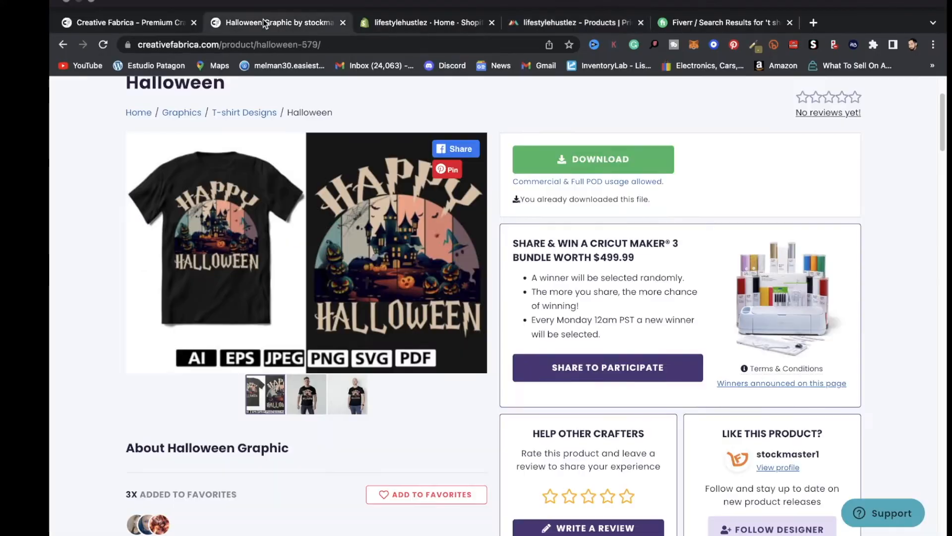
pyautogui.scroll(3, 327, 355)
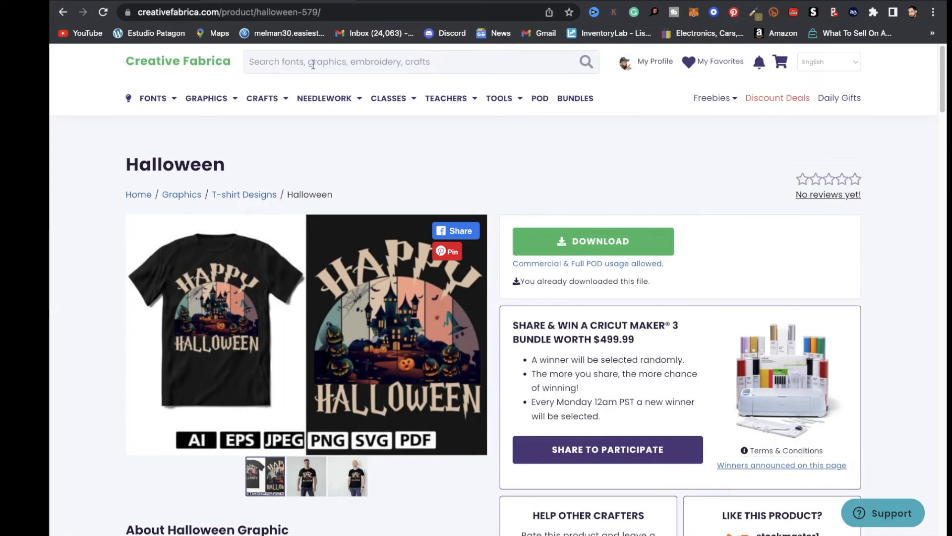
pyautogui.write('shi')
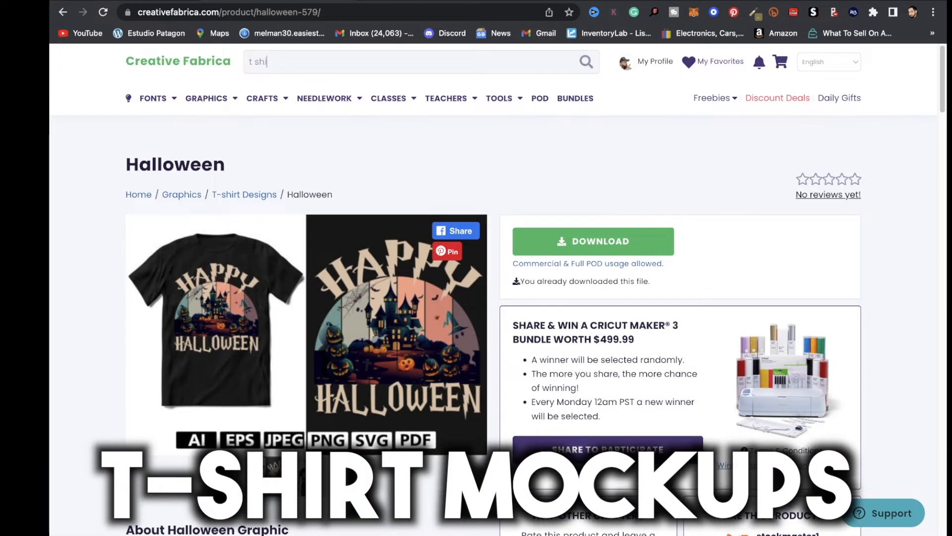
pyautogui.write('rt mockups')
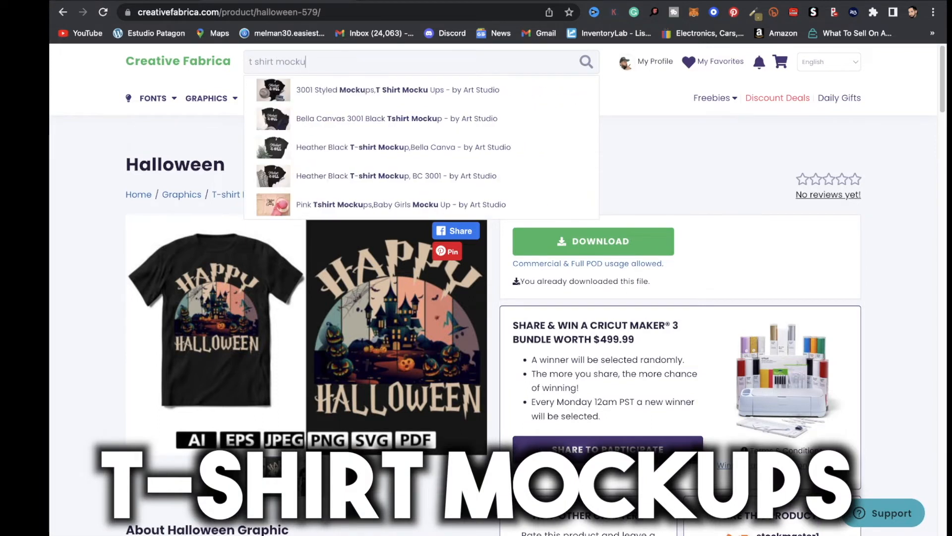
pyautogui.press('Return')
pyautogui.scroll(-2, 505, 294)
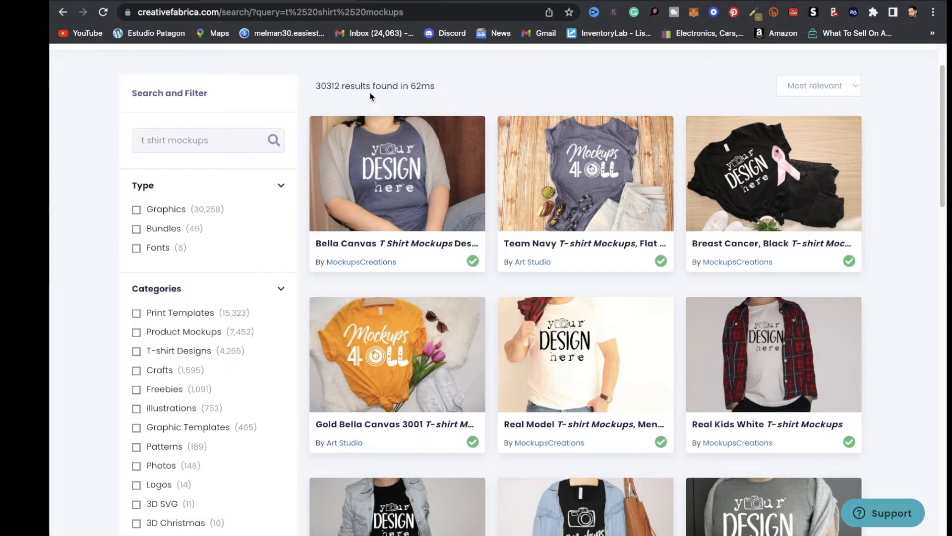
pyautogui.scroll(-5, 471, 388)
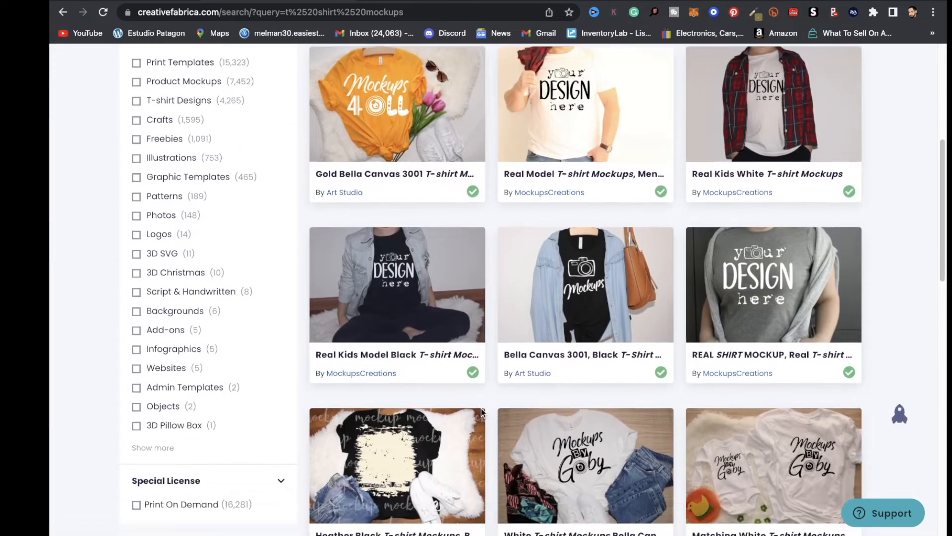
pyautogui.scroll(-2, 481, 411)
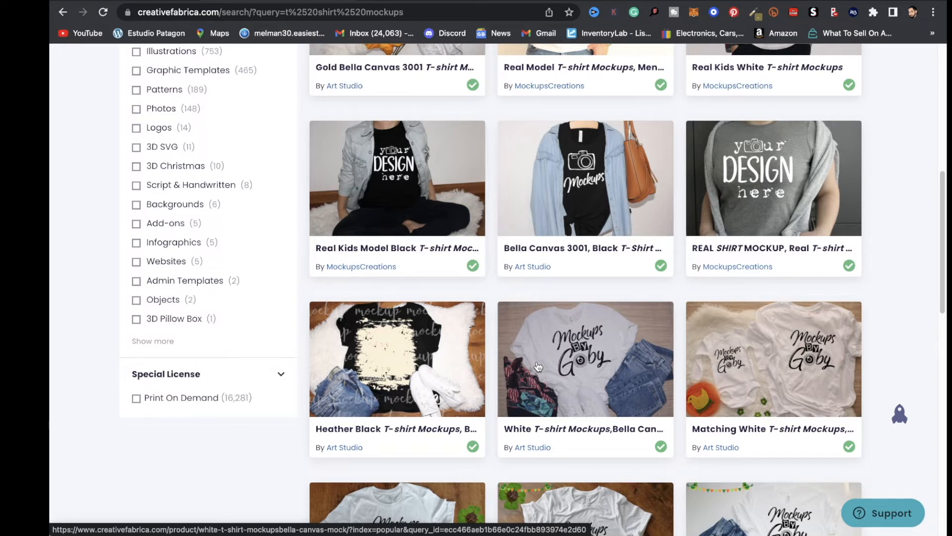
pyautogui.scroll(4, 538, 366)
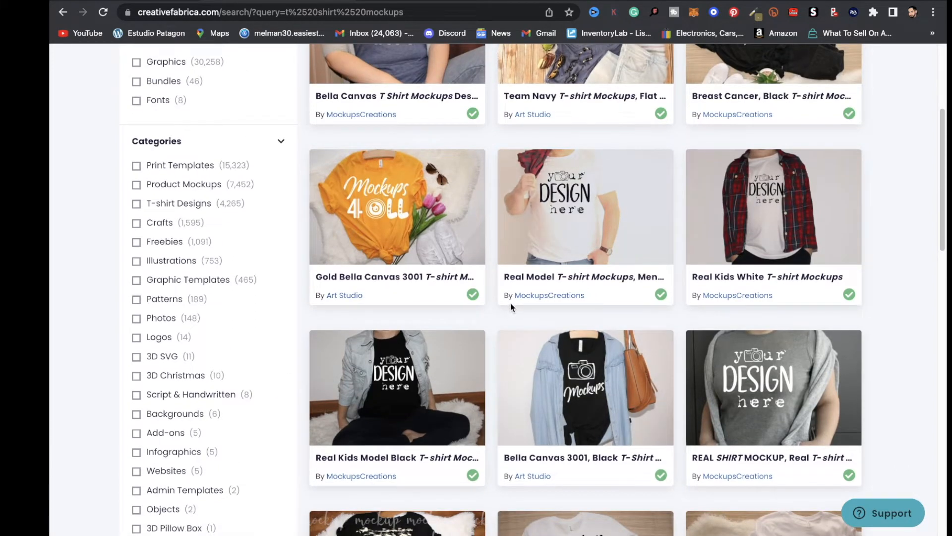
# Open the Fonts page and view the popular fonts of the week
pyautogui.scroll(4, 511, 307)
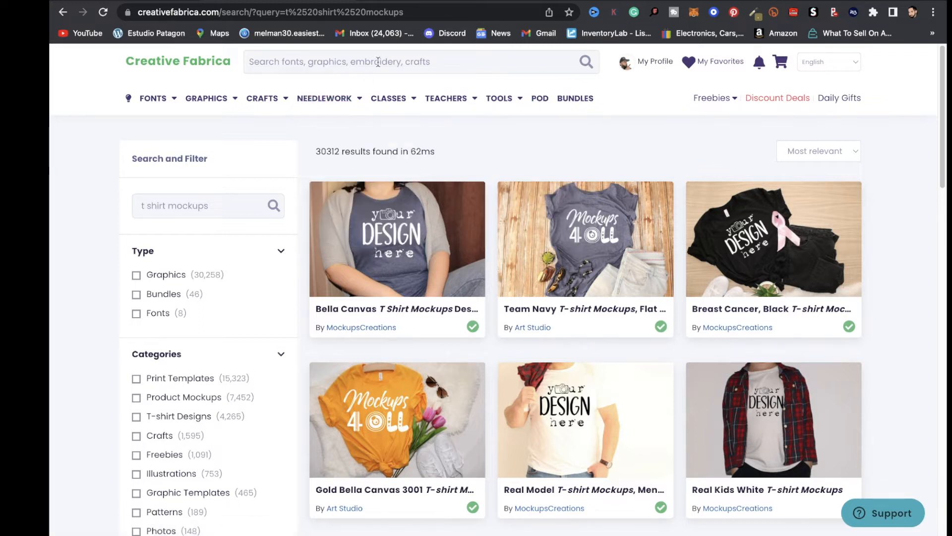
pyautogui.write('s')
pyautogui.moveTo(153, 104)
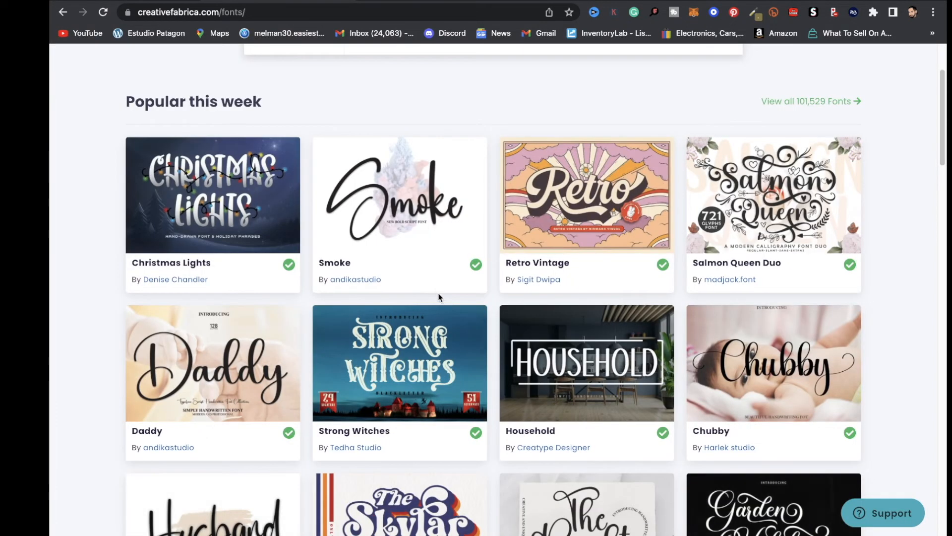
pyautogui.moveTo(436, 280)
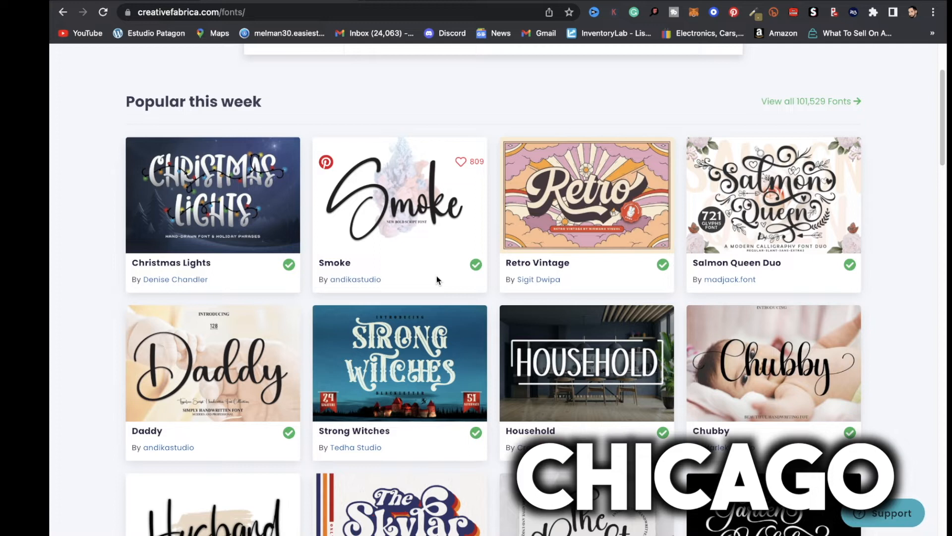
pyautogui.scroll(-1, 436, 278)
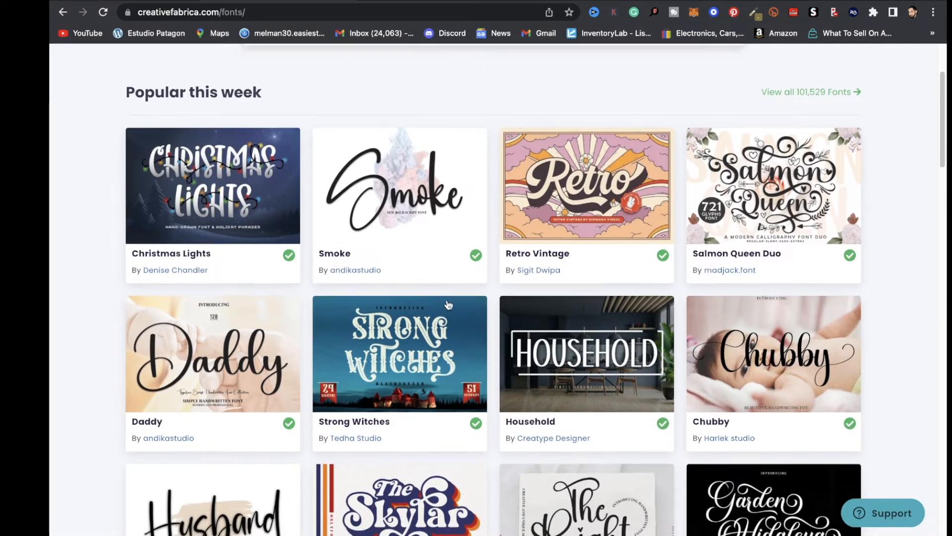
pyautogui.scroll(5, 410, 234)
pyautogui.scroll(-2, 686, 213)
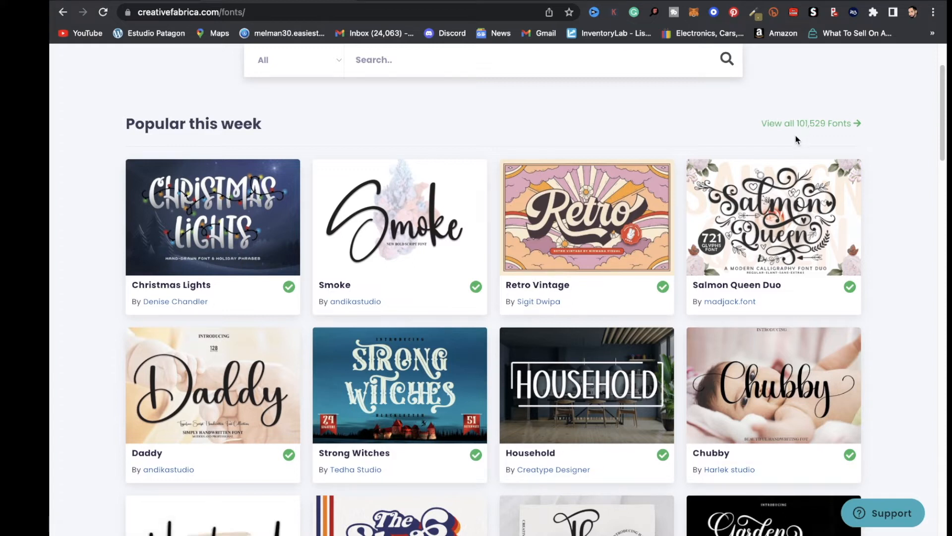
pyautogui.scroll(2, 833, 131)
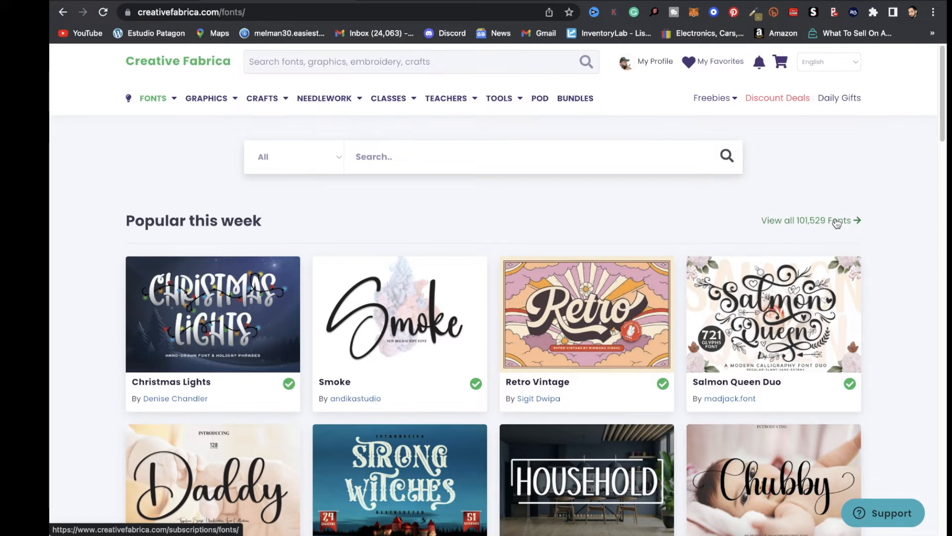
pyautogui.moveTo(219, 136)
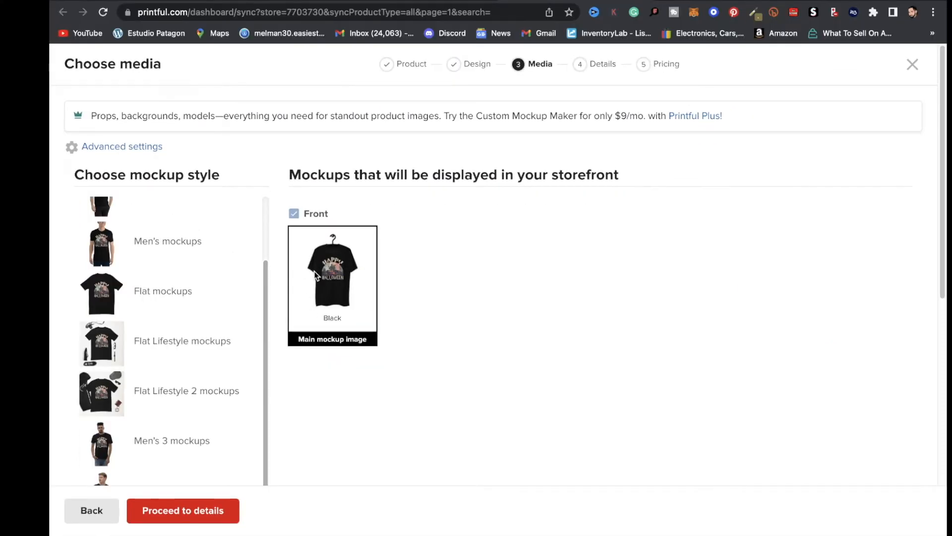
# Return to the Printful product setup, choose the Flat mockups style and title the product "Halloween T-shirt"
pyautogui.click(164, 299)
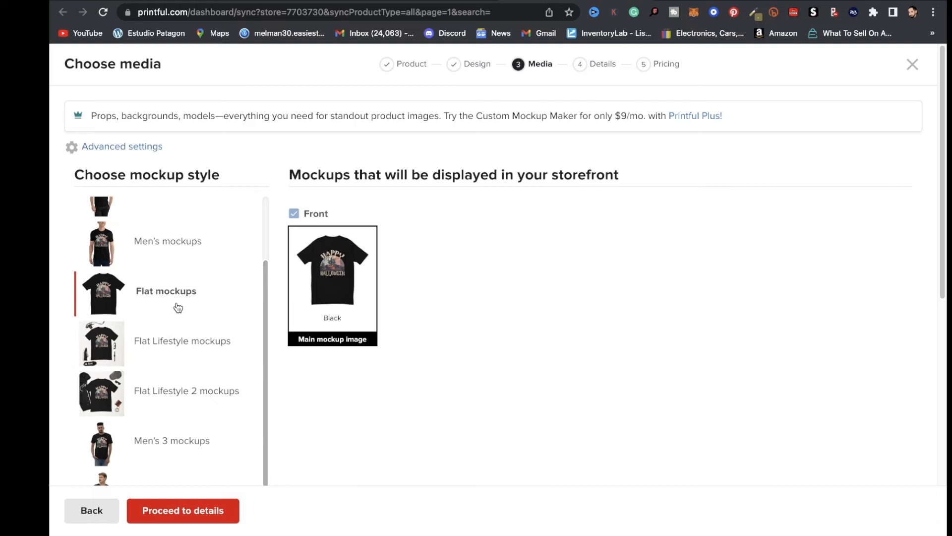
pyautogui.click(196, 516)
pyautogui.write('Halloween T-shirt')
pyautogui.click(398, 192)
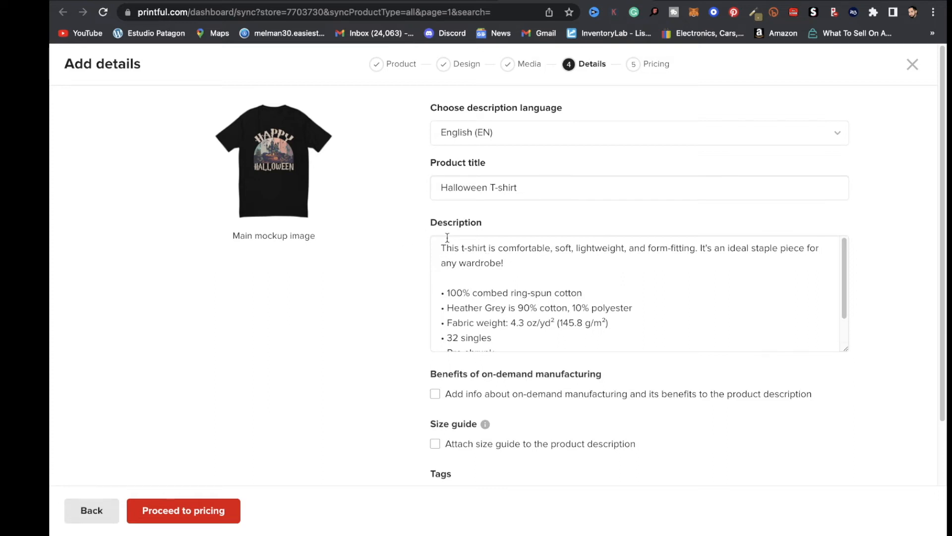
# Add the product to the Home page collection, keeping it published, and proceed to pricing
pyautogui.scroll(-1, 403, 390)
pyautogui.scroll(-3, 403, 389)
pyautogui.scroll(2, 431, 325)
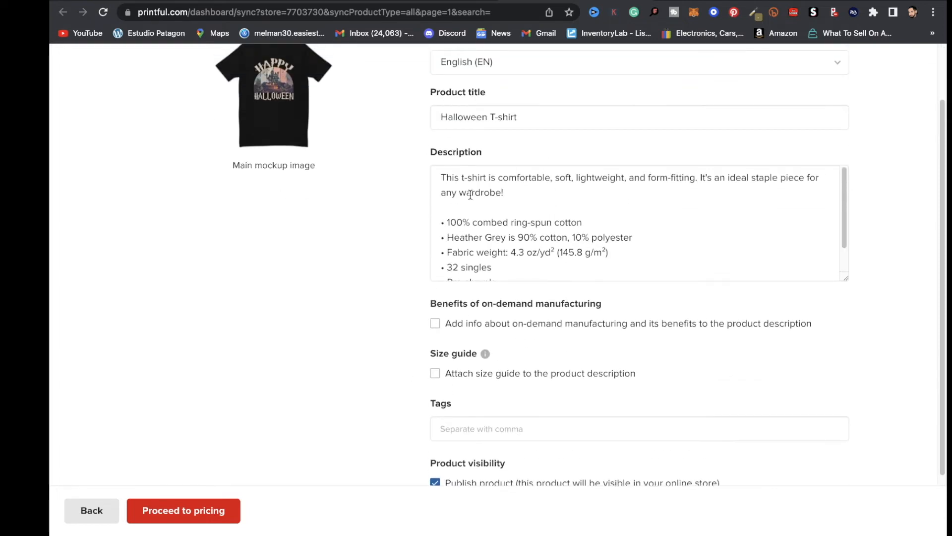
pyautogui.scroll(-3, 459, 342)
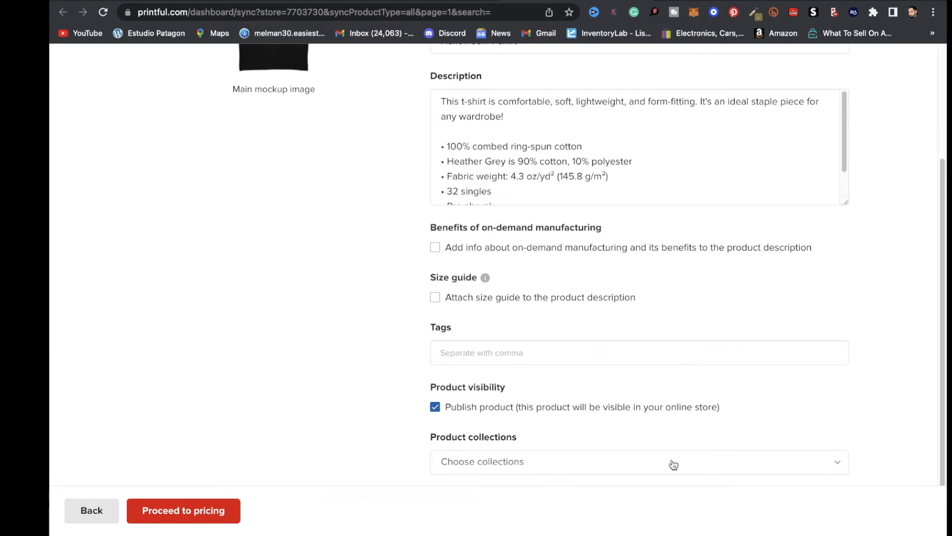
pyautogui.click(829, 465)
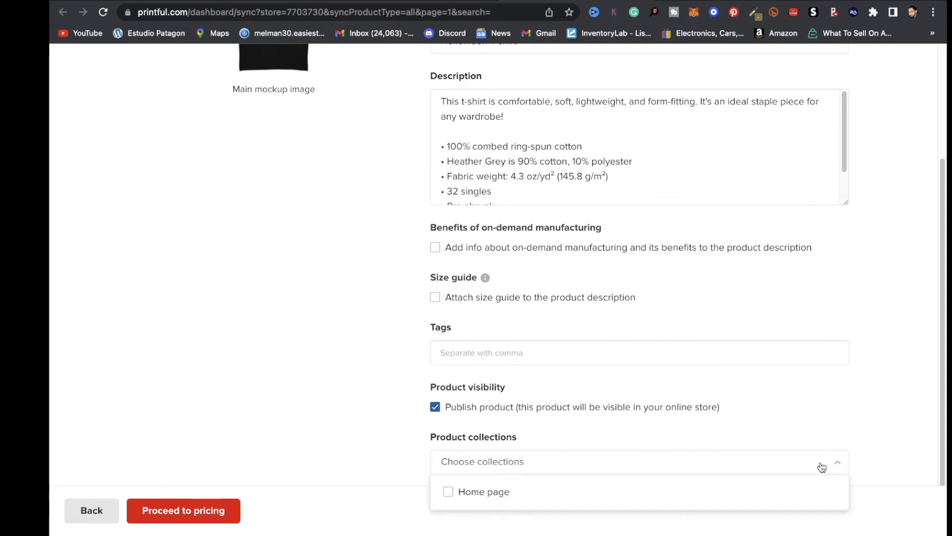
pyautogui.click(446, 490)
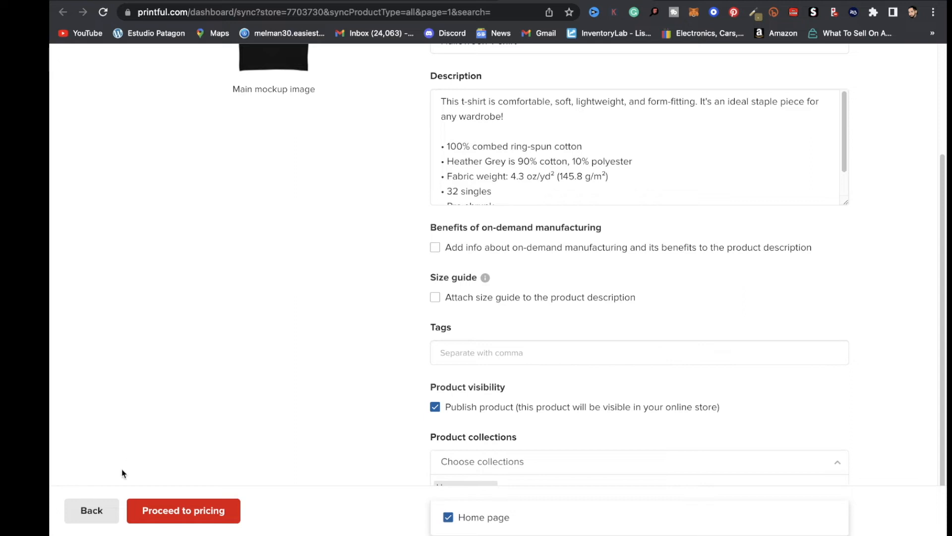
pyautogui.click(212, 520)
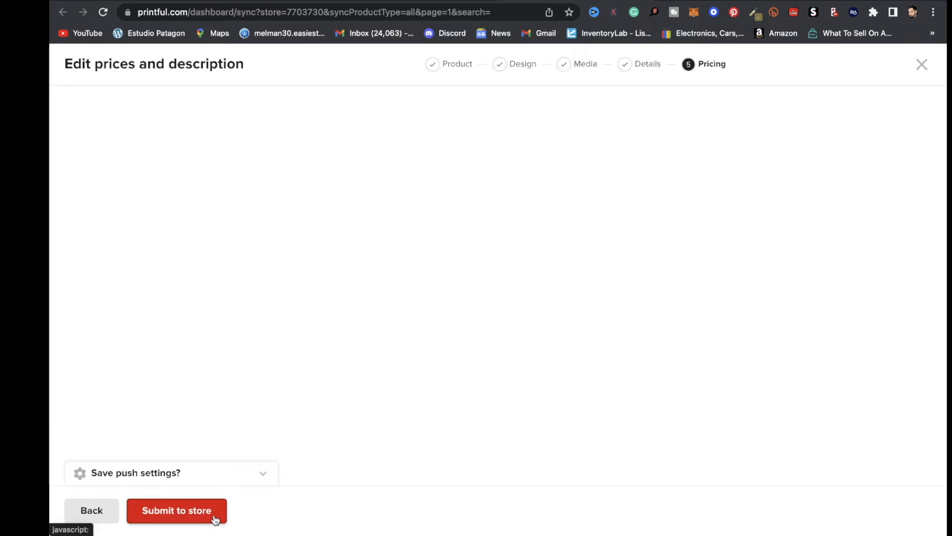
# Set the retail price to $25 for all sizes from XS to 3XL and submit the product to the store
pyautogui.scroll(-1, 358, 381)
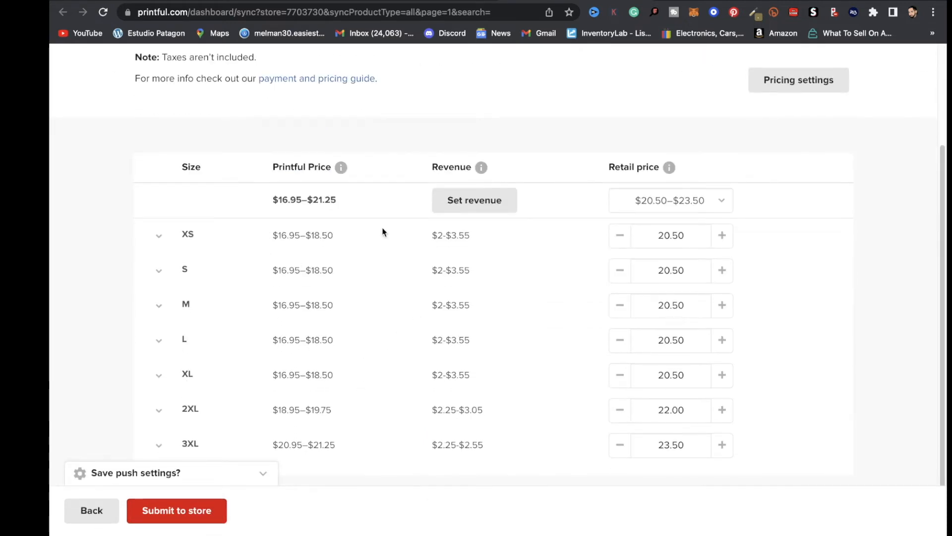
pyautogui.moveTo(276, 165); pyautogui.dragTo(366, 169)
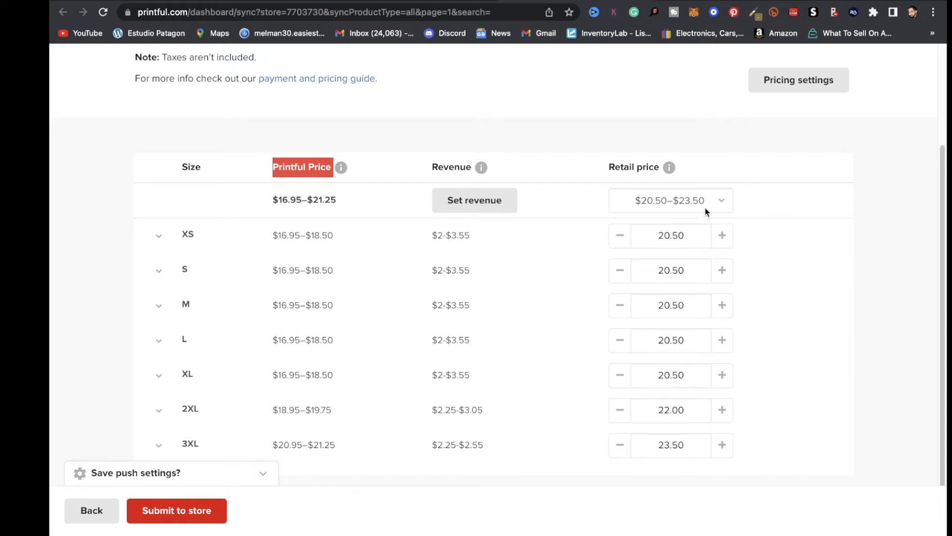
pyautogui.click(688, 236)
pyautogui.doubleClick(689, 235)
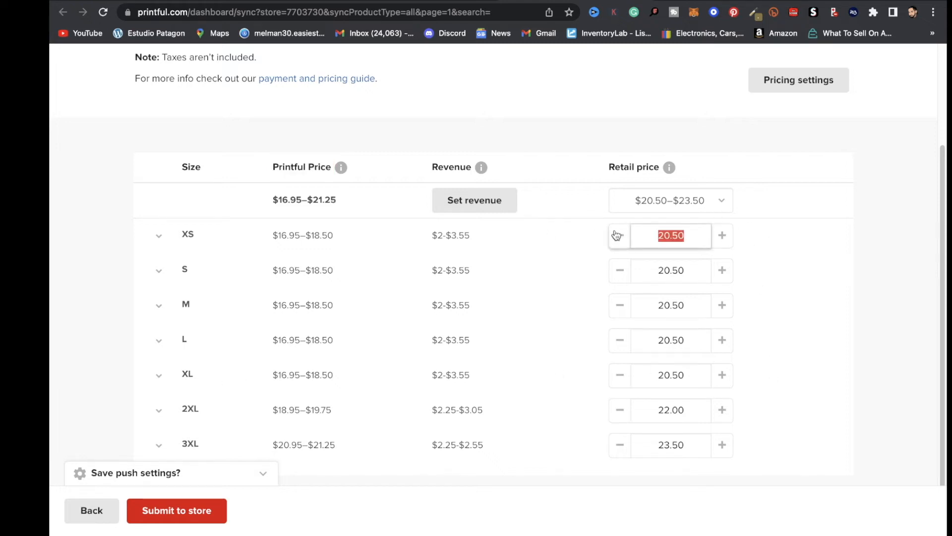
pyautogui.write('25')
pyautogui.press('Tab')
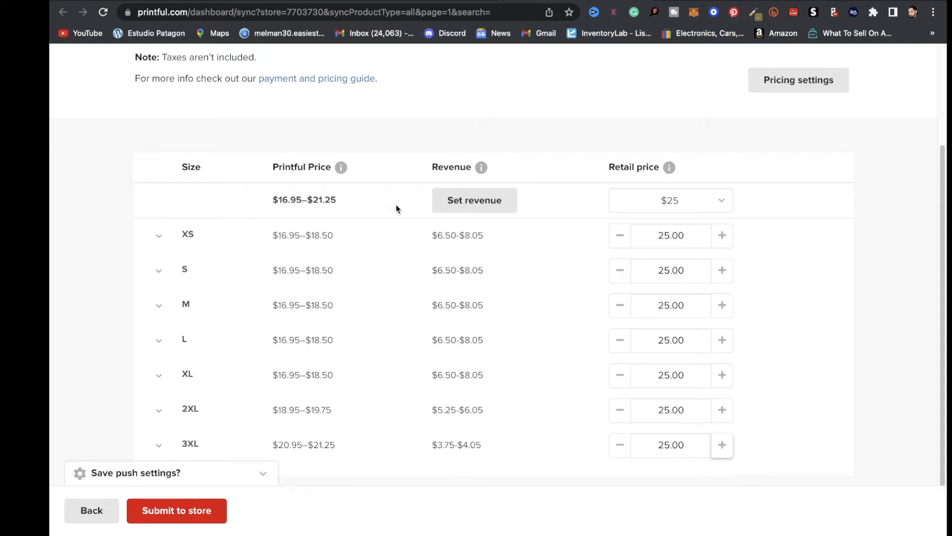
pyautogui.click(177, 511)
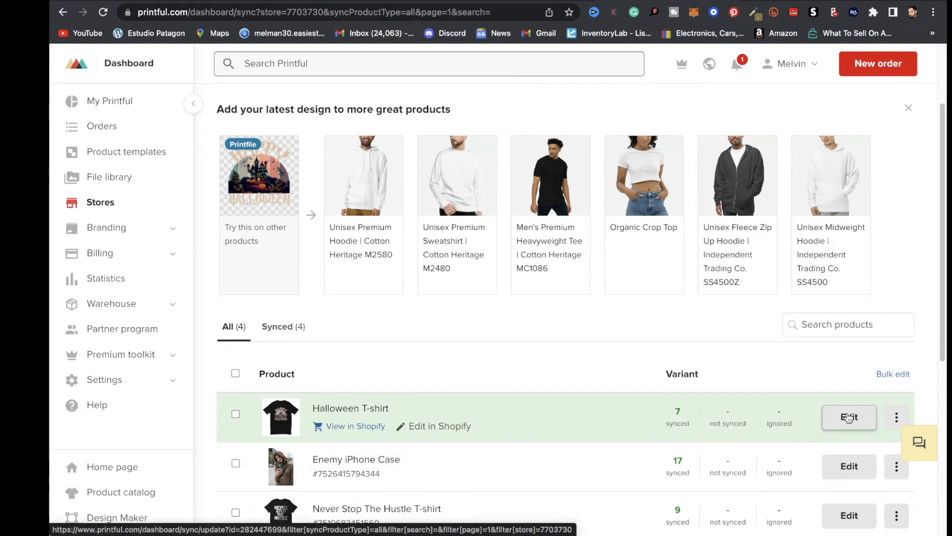
# Open the Halloween T-shirt product for editing and view its XS variant's mockup image at full size
pyautogui.click(850, 418)
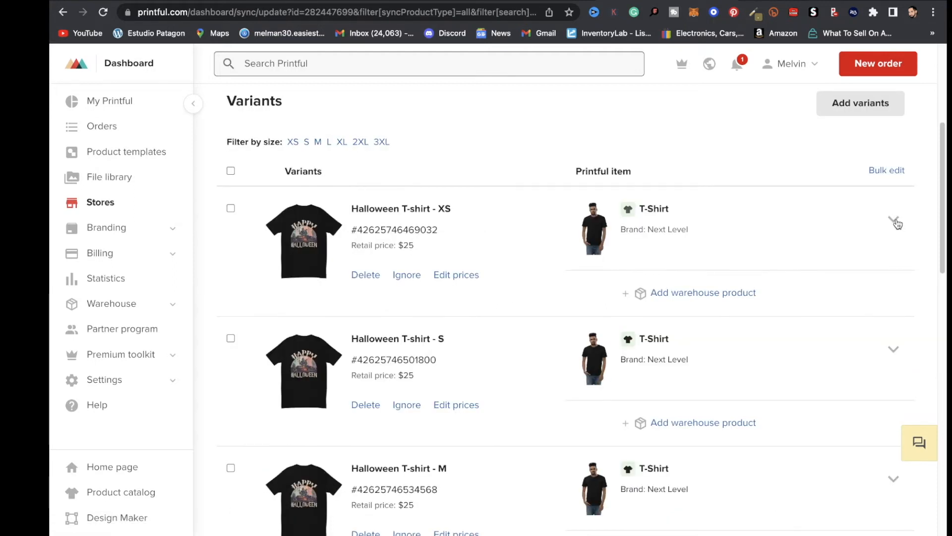
pyautogui.click(894, 221)
pyautogui.scroll(-2, 754, 298)
pyautogui.click(755, 293)
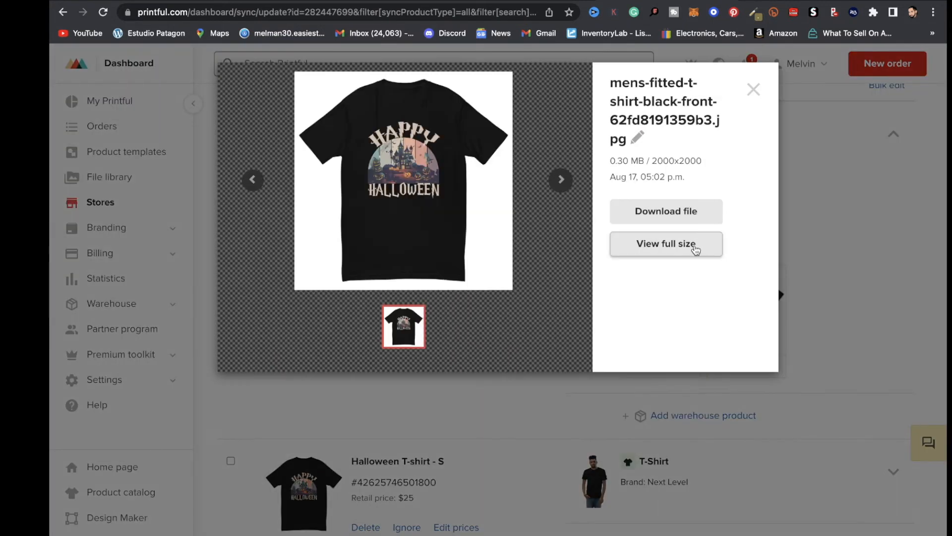
pyautogui.click(652, 249)
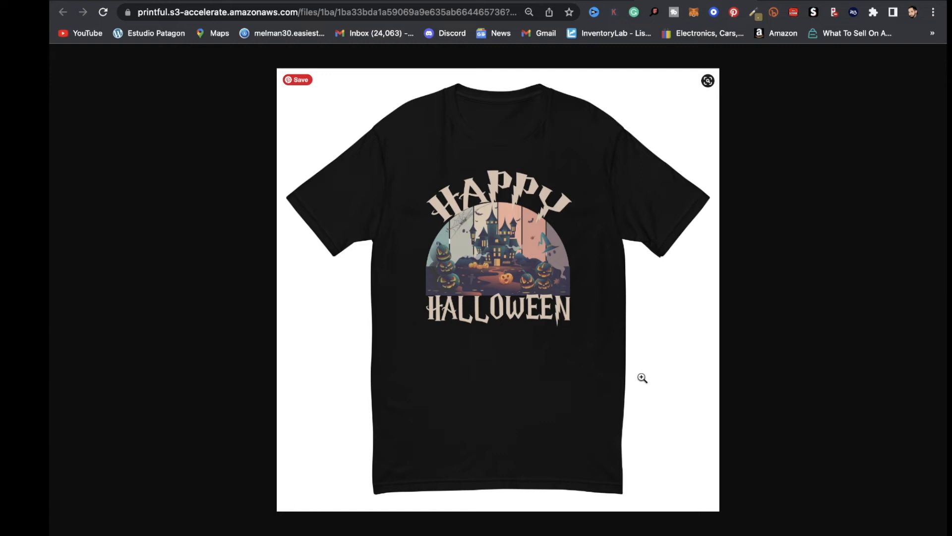
# Take a screenshot of a selected area framing the T-shirt mockup and its Happy Halloween design
pyautogui.press('super+shift+5')
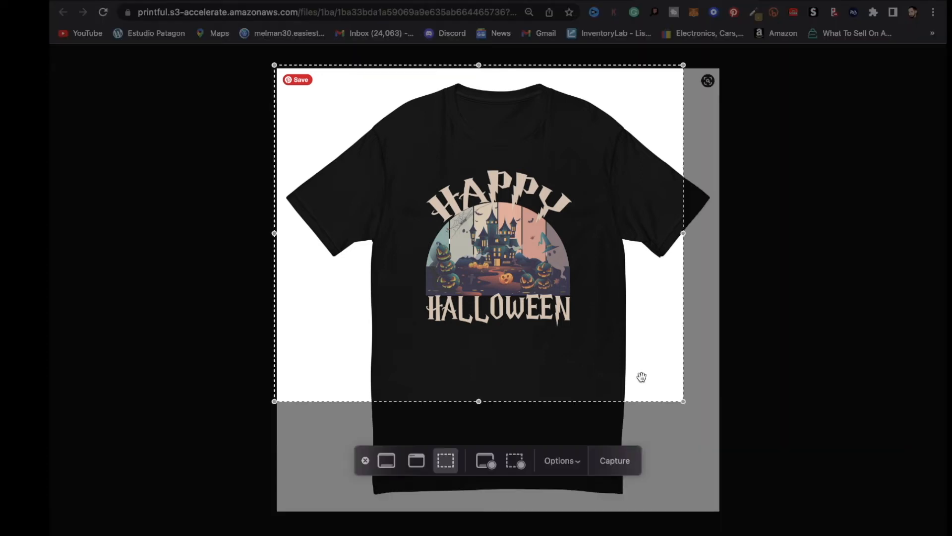
pyautogui.moveTo(599, 380); pyautogui.dragTo(594, 321)
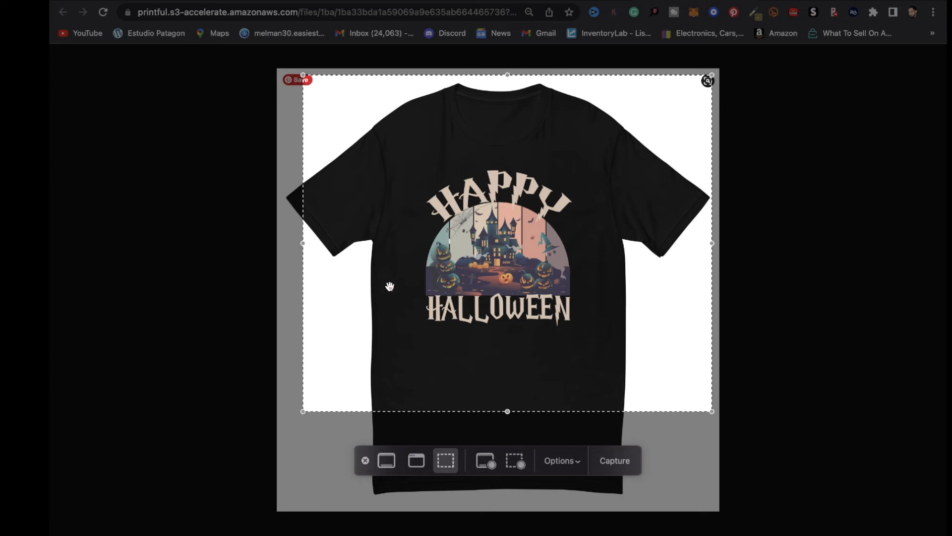
pyautogui.press('Return')
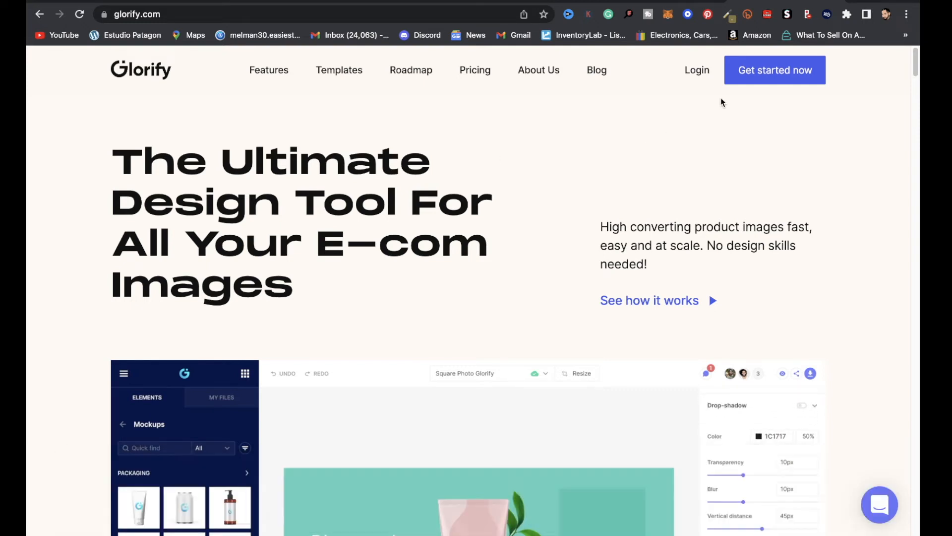
# Log in to Glorify, search for "shopify" formats and open the Lifestyle Image templates
pyautogui.click(697, 71)
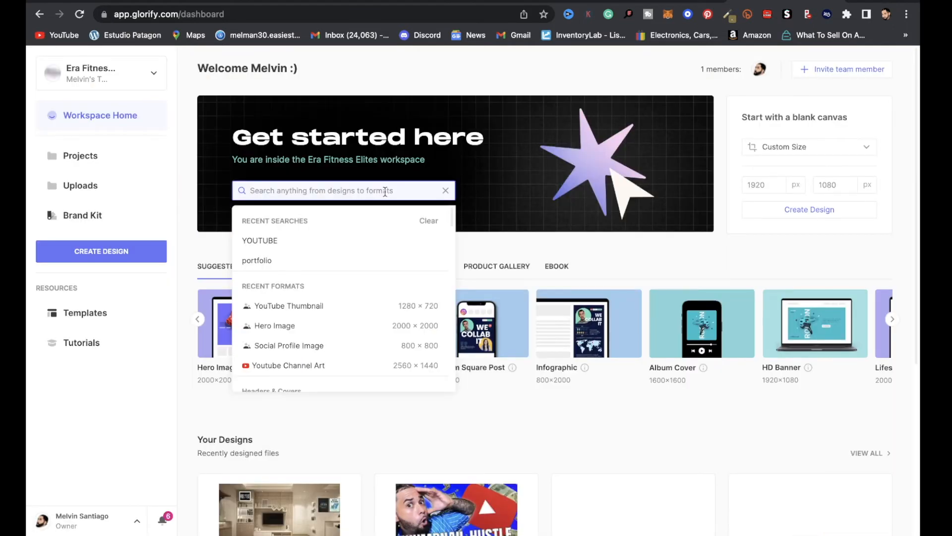
pyautogui.write('shopify')
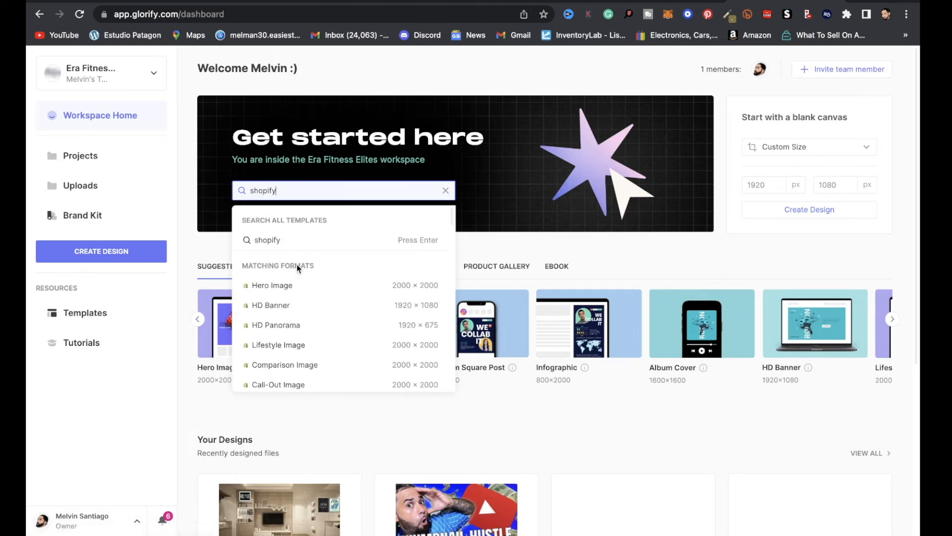
pyautogui.scroll(-1, 298, 312)
pyautogui.scroll(-2, 318, 325)
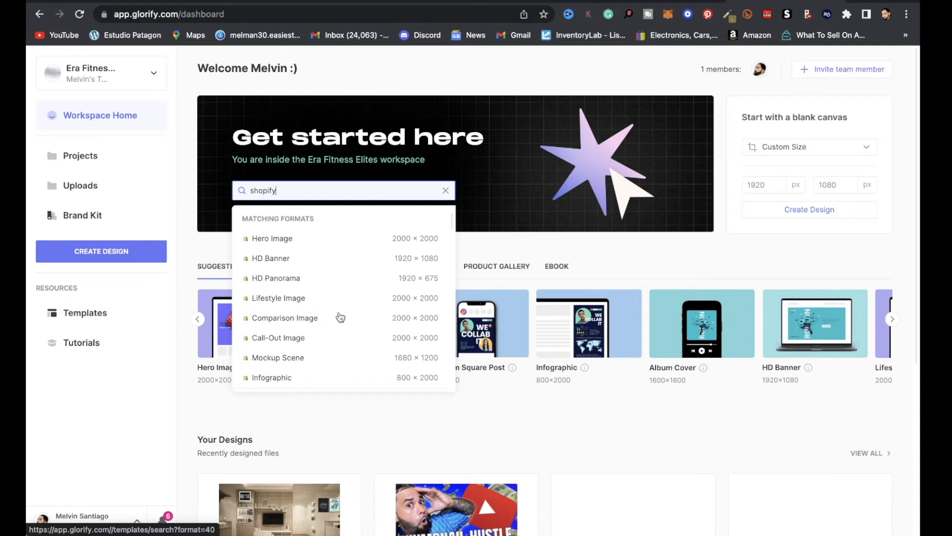
pyautogui.click(416, 304)
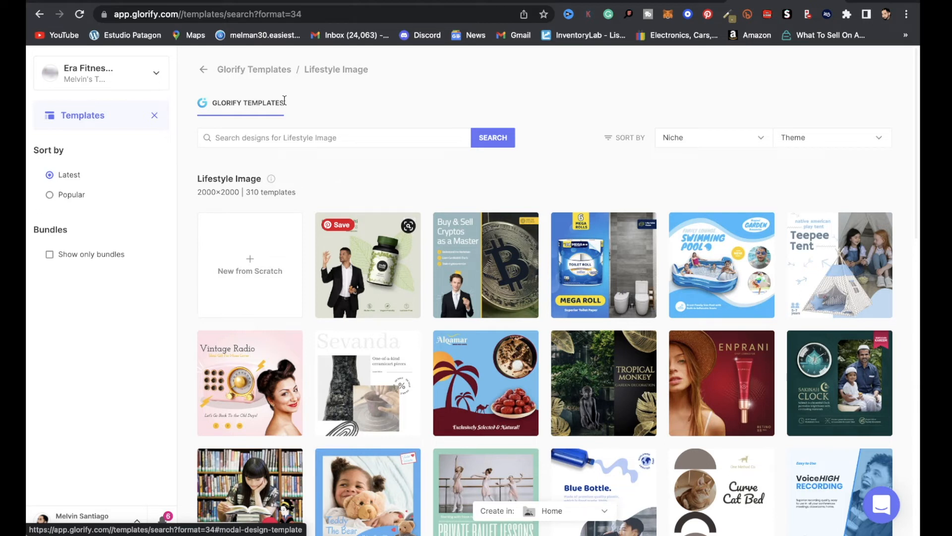
# Search the Lifestyle Image templates for "halloween" and open the Halloween Cover template in Editor 2.0
pyautogui.click(306, 137)
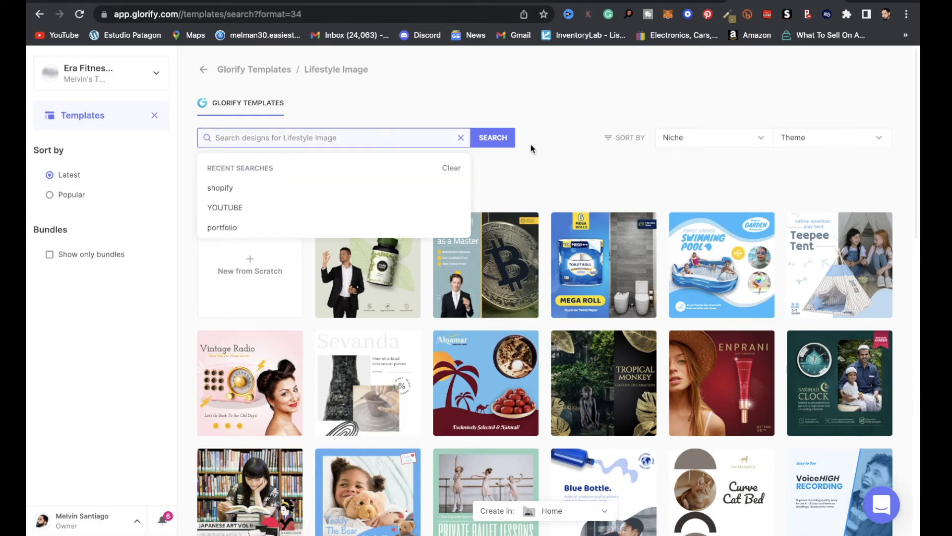
pyautogui.write('halloween')
pyautogui.press('Return')
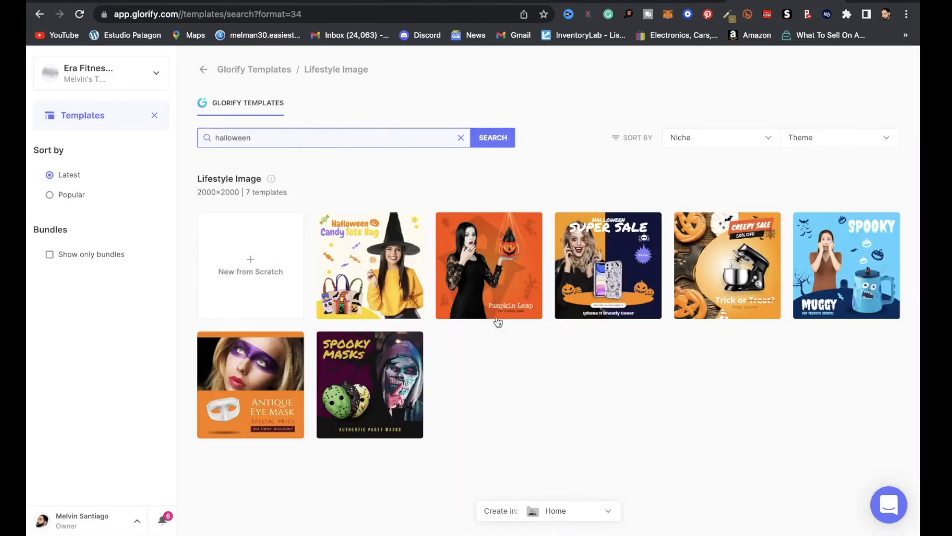
pyautogui.click(617, 291)
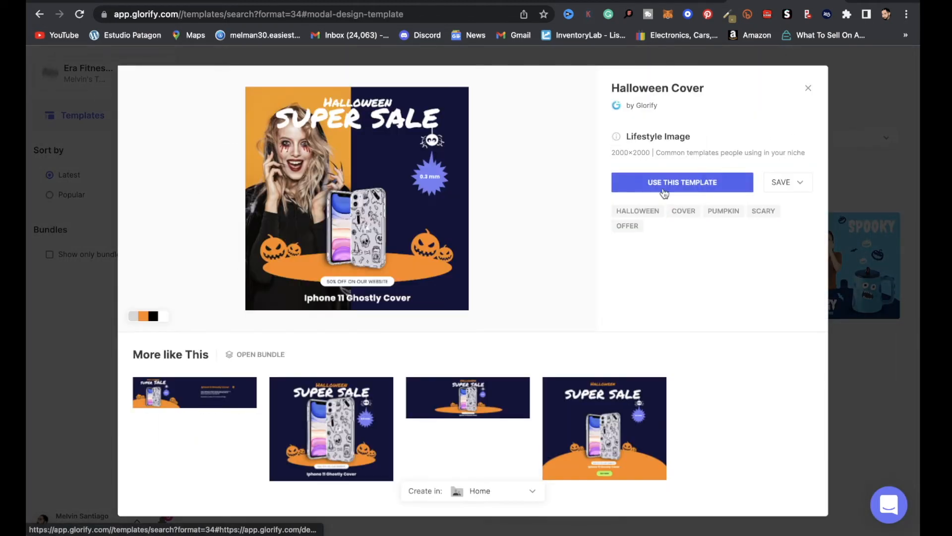
pyautogui.click(665, 192)
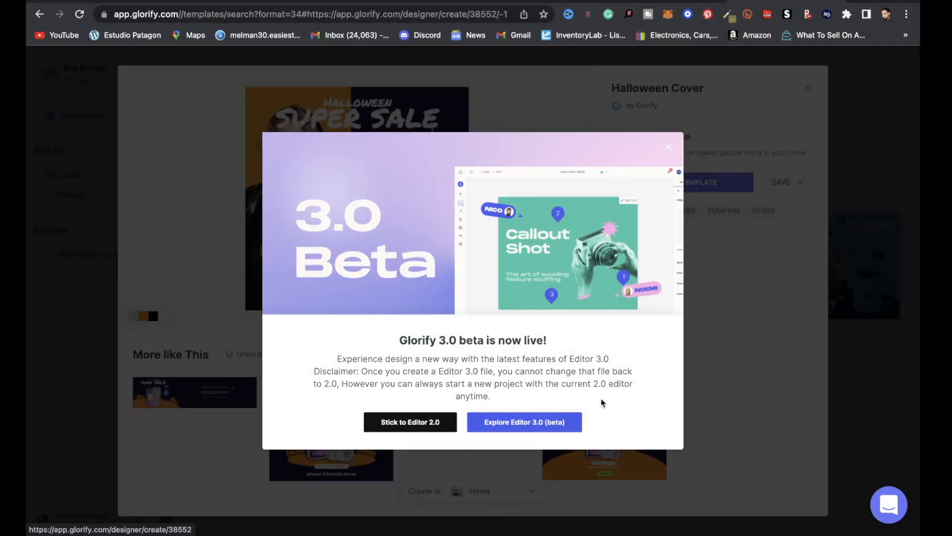
pyautogui.click(400, 422)
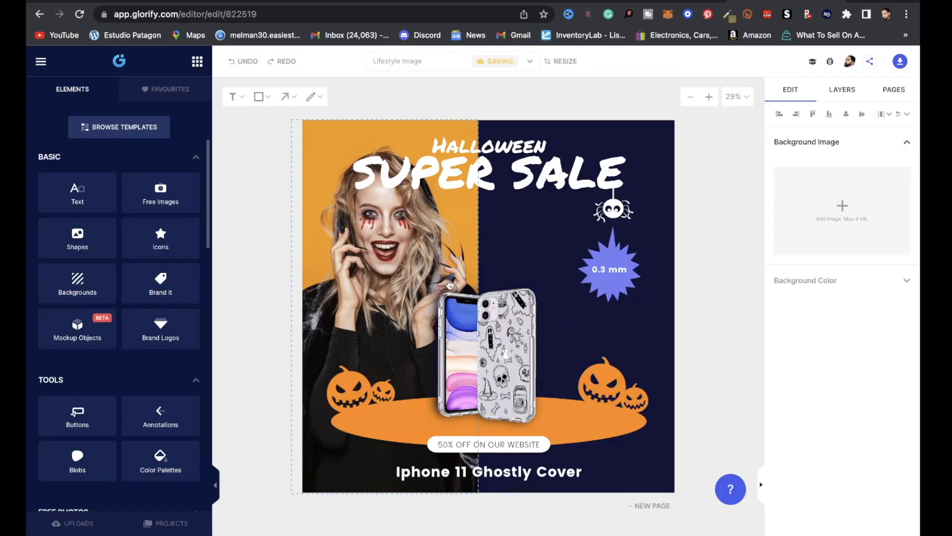
# Delete the iPhone case image from the Halloween Super Sale design and open the library of uploaded images
pyautogui.click(506, 330)
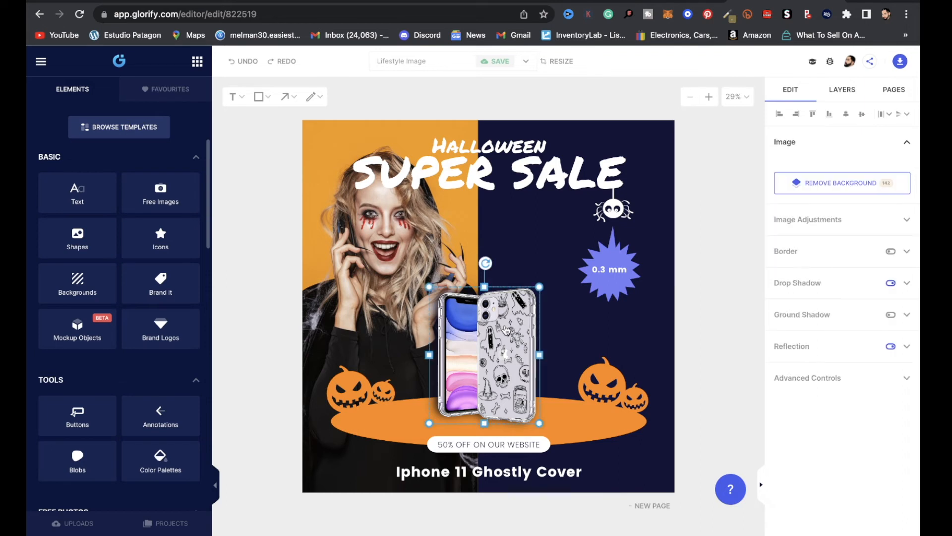
pyautogui.press('Delete')
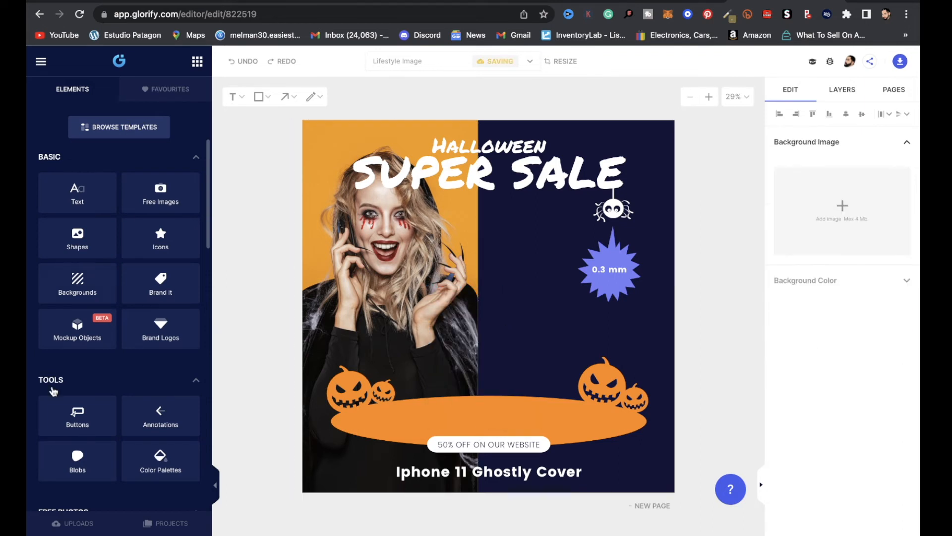
pyautogui.click(78, 523)
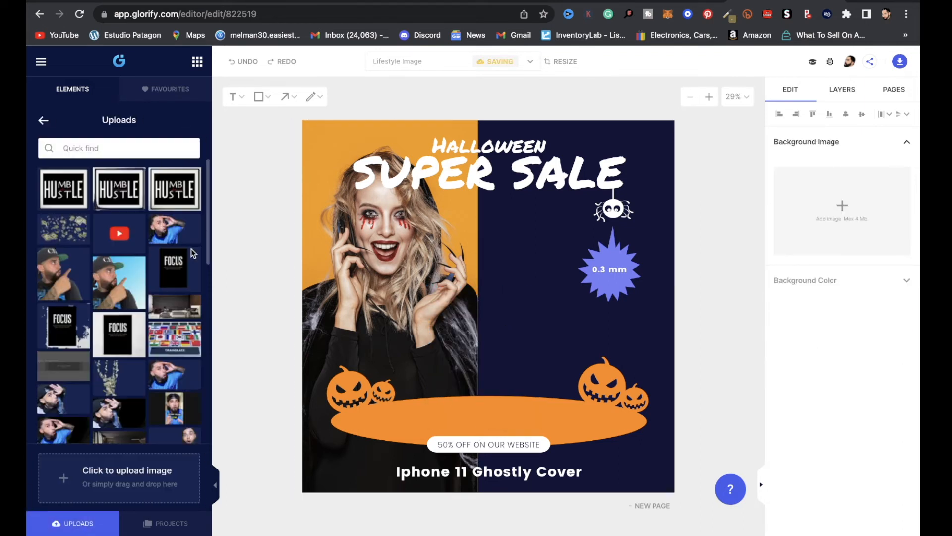
# Upload the 7.05.09 PM screenshot of the T-shirt, place it on the design and enlarge it over the orange platform
pyautogui.click(166, 483)
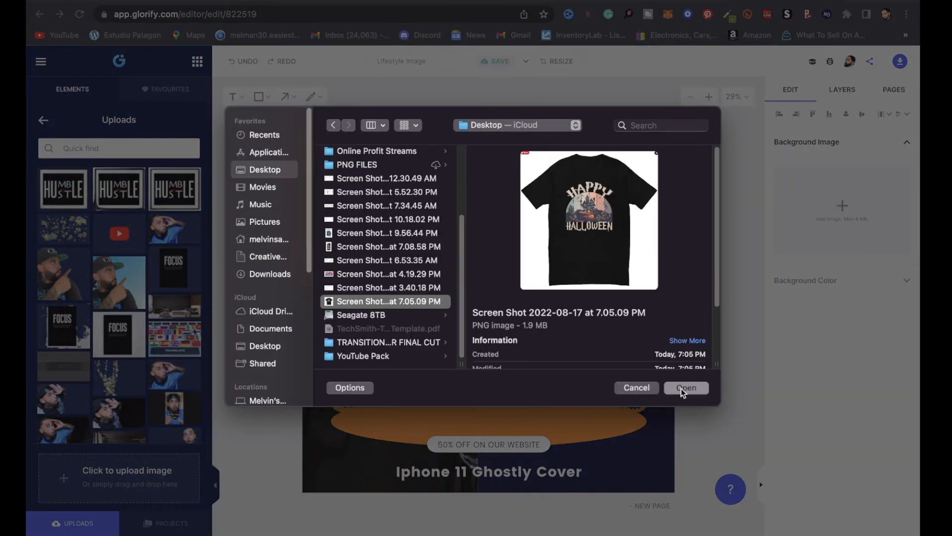
pyautogui.click(686, 387)
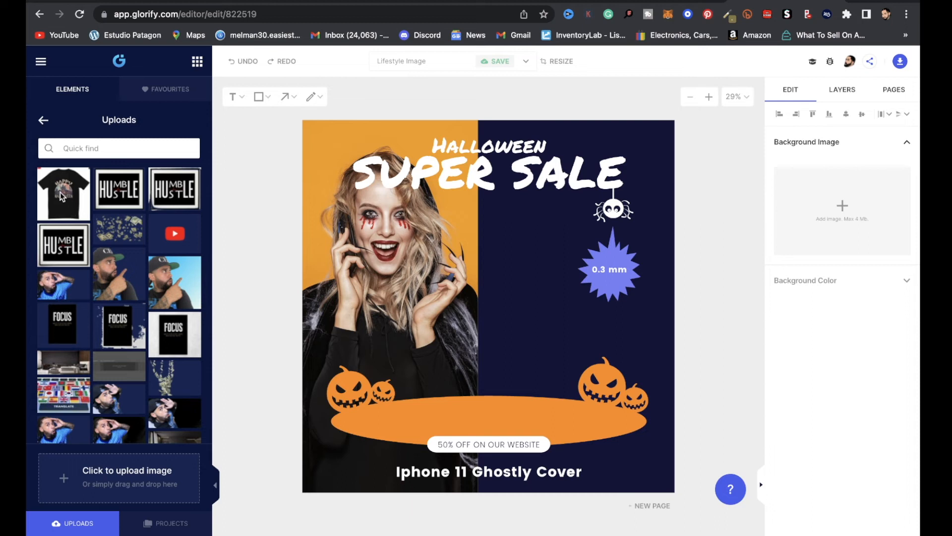
pyautogui.moveTo(63, 196); pyautogui.dragTo(492, 394)
pyautogui.moveTo(510, 361); pyautogui.dragTo(693, 174)
pyautogui.moveTo(579, 314); pyautogui.dragTo(491, 338)
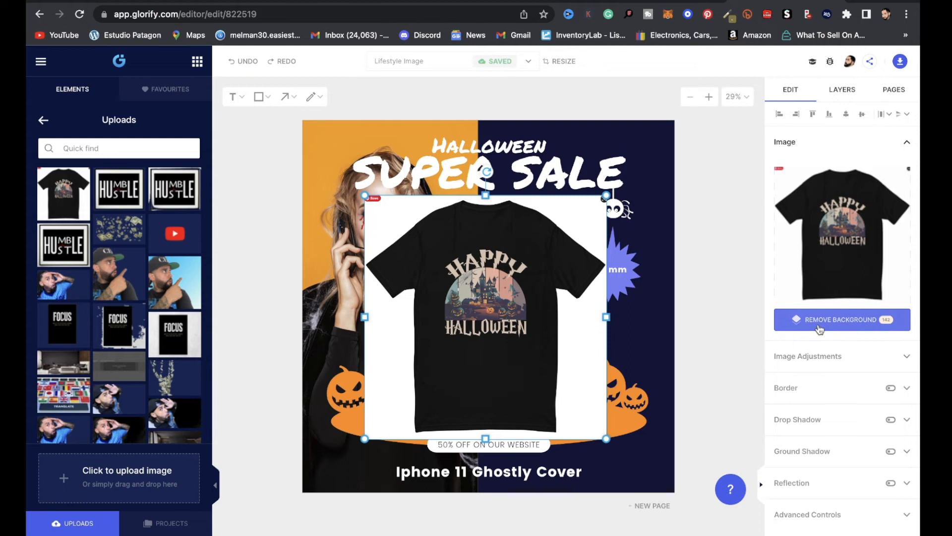
# Remove the white background from the T-shirt image and tilt the shirt clockwise on the design
pyautogui.click(845, 320)
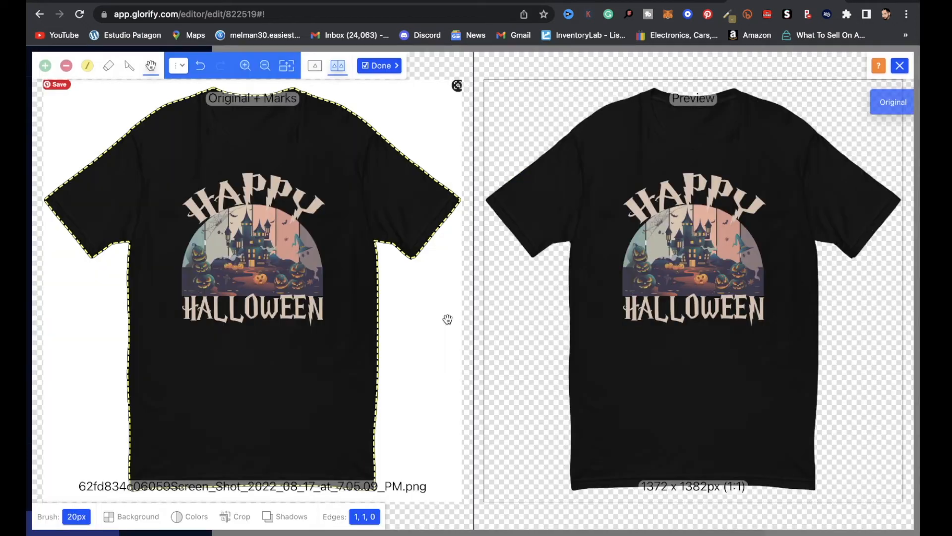
pyautogui.click(387, 70)
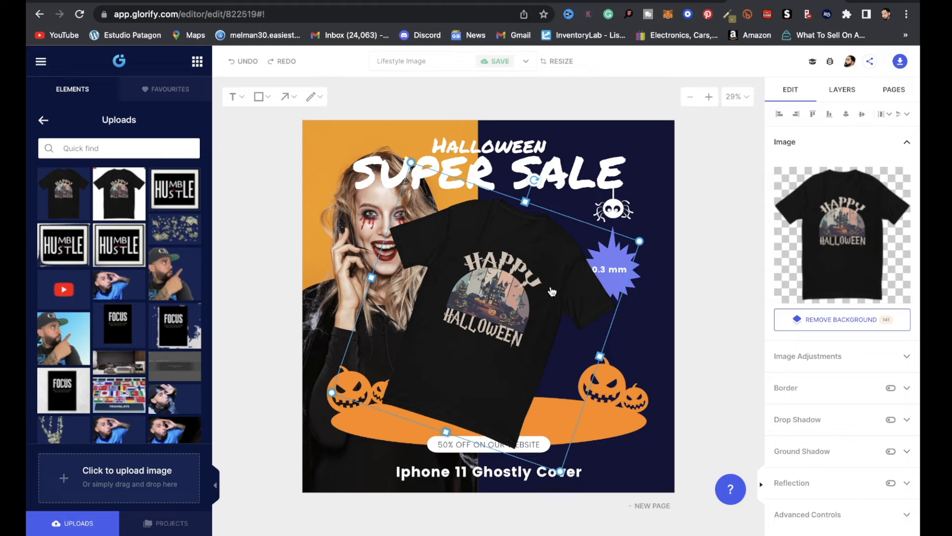
# Add a white #FFFFFF drop shadow to the T-shirt with blur 100 and horizontal distance -41
pyautogui.click(892, 421)
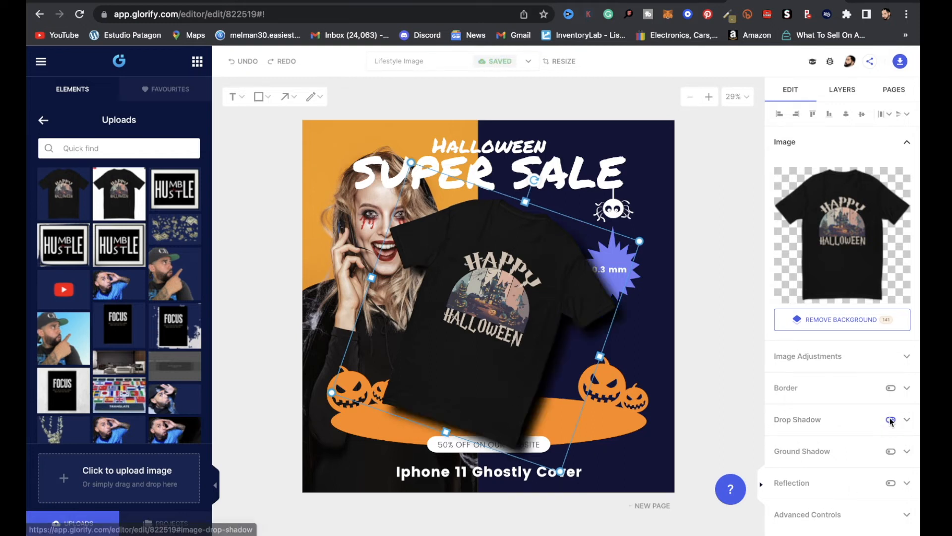
pyautogui.click(907, 420)
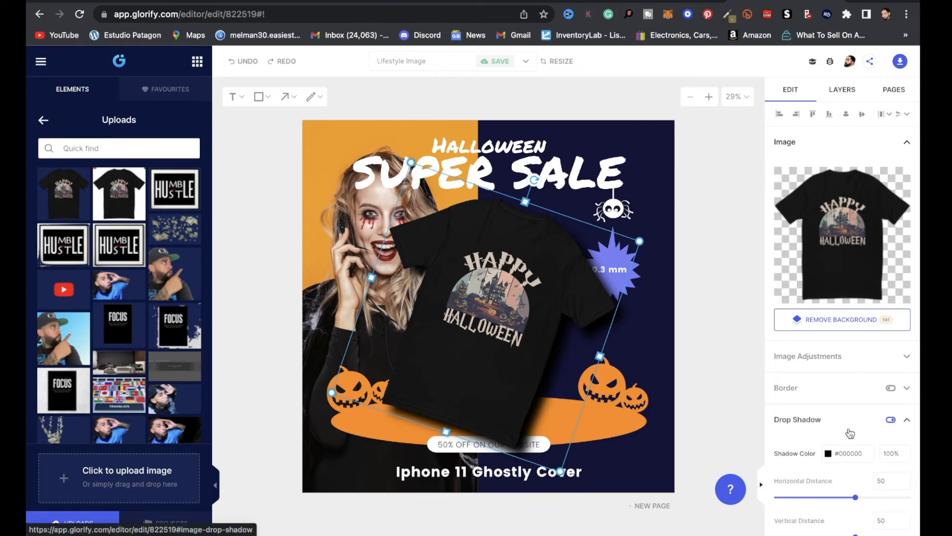
pyautogui.click(828, 454)
pyautogui.click(712, 316)
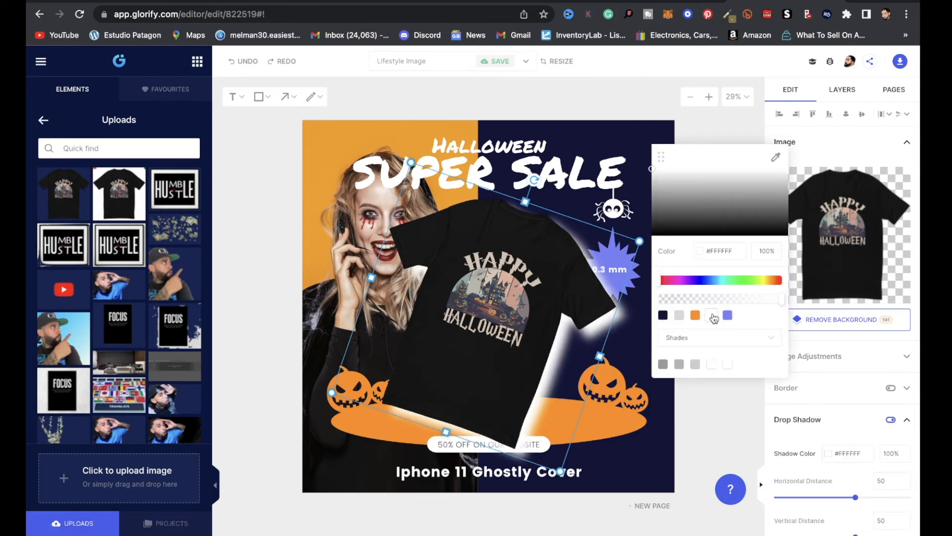
pyautogui.scroll(-4, 843, 436)
pyautogui.moveTo(842, 396); pyautogui.dragTo(908, 397)
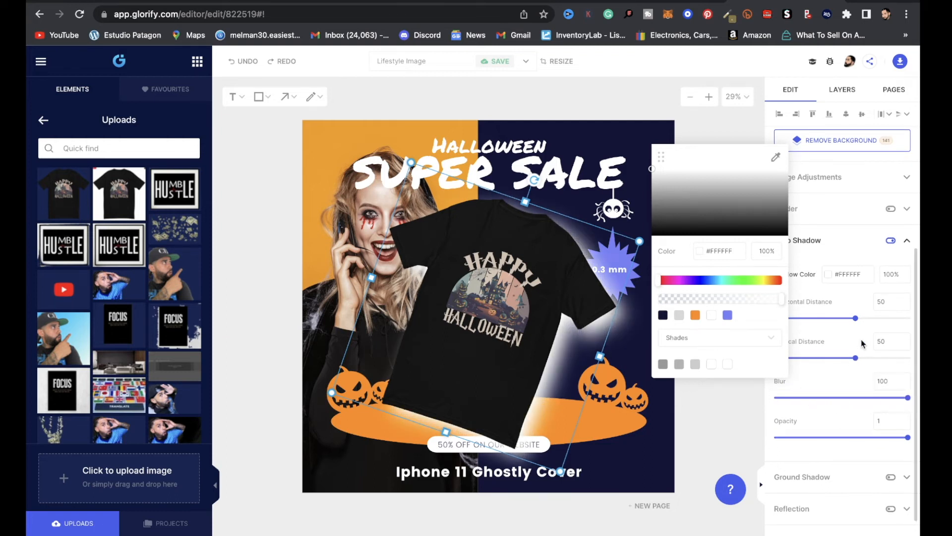
pyautogui.moveTo(858, 322); pyautogui.dragTo(831, 323)
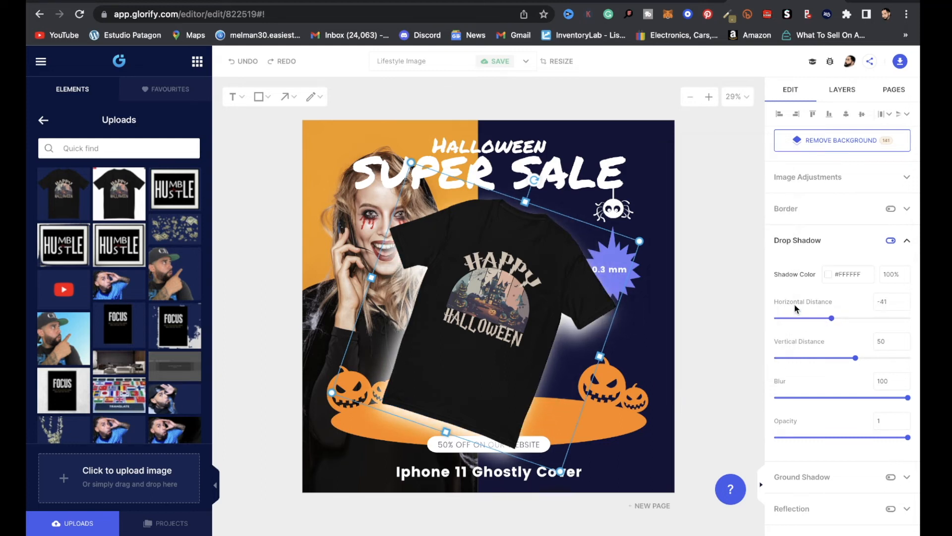
# Open the canvas background color for editing, try a gradient and switch it off again
pyautogui.click(602, 108)
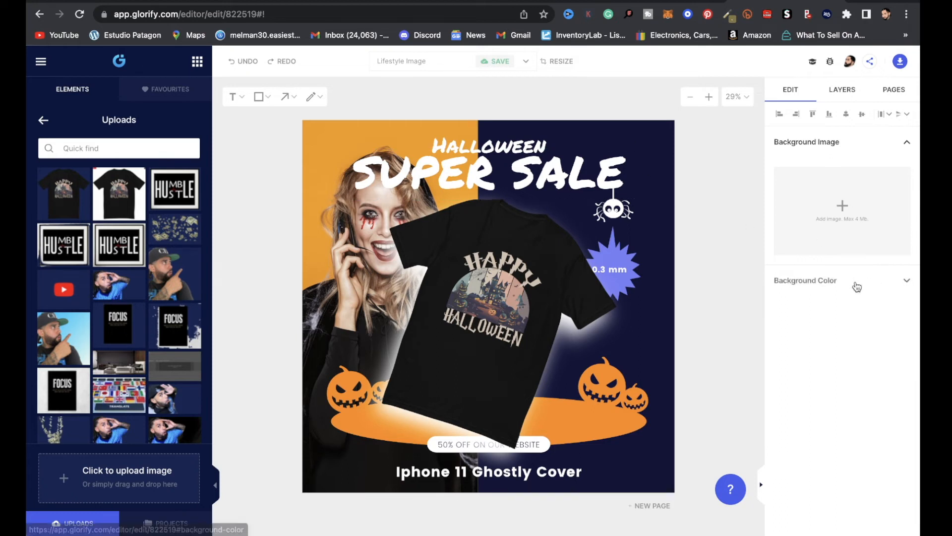
pyautogui.click(906, 281)
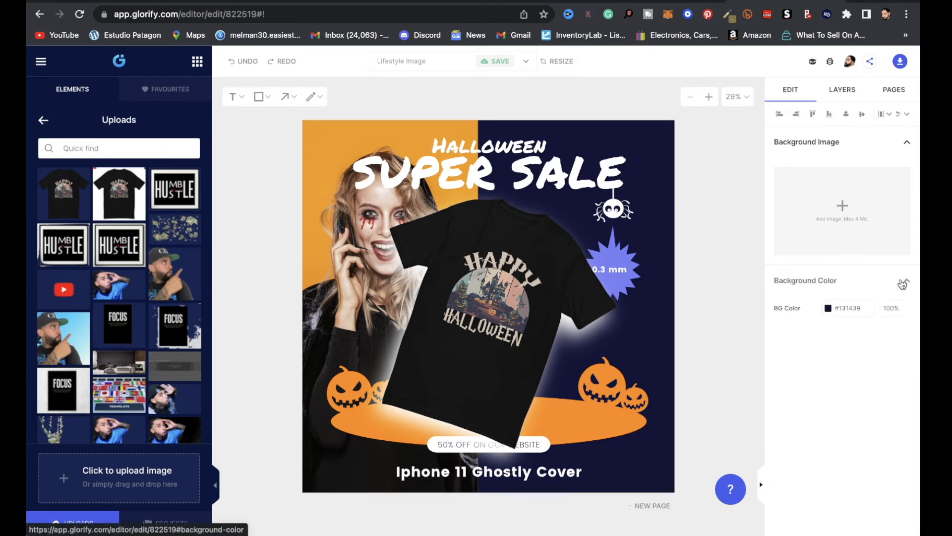
pyautogui.click(826, 315)
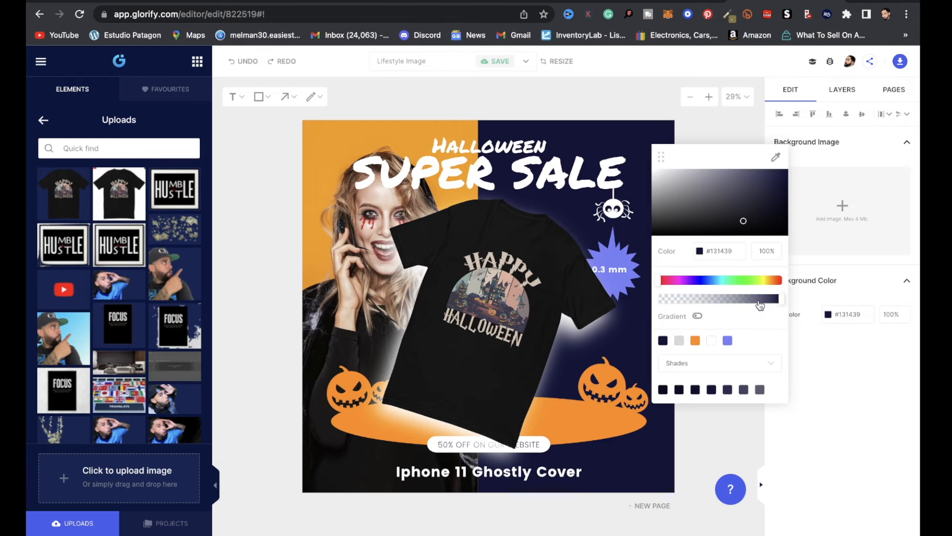
pyautogui.click(696, 316)
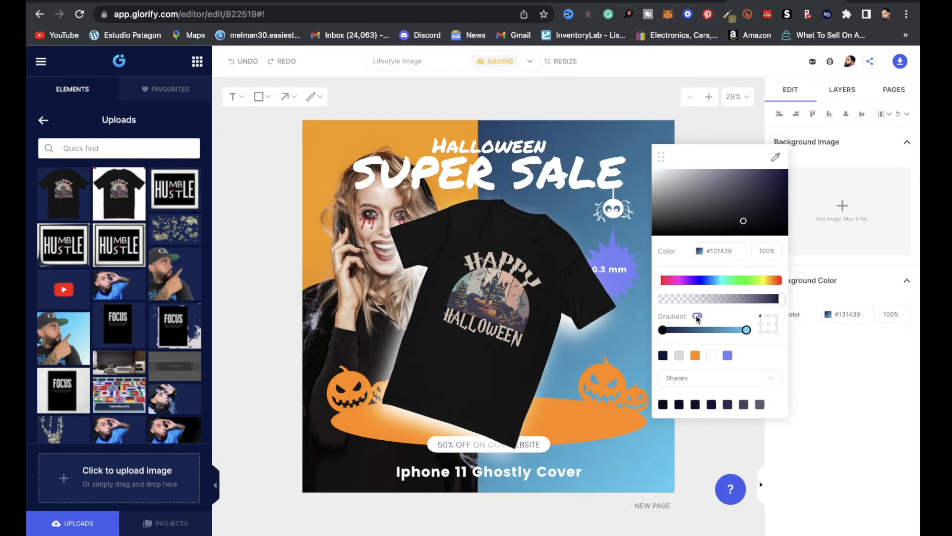
pyautogui.click(696, 316)
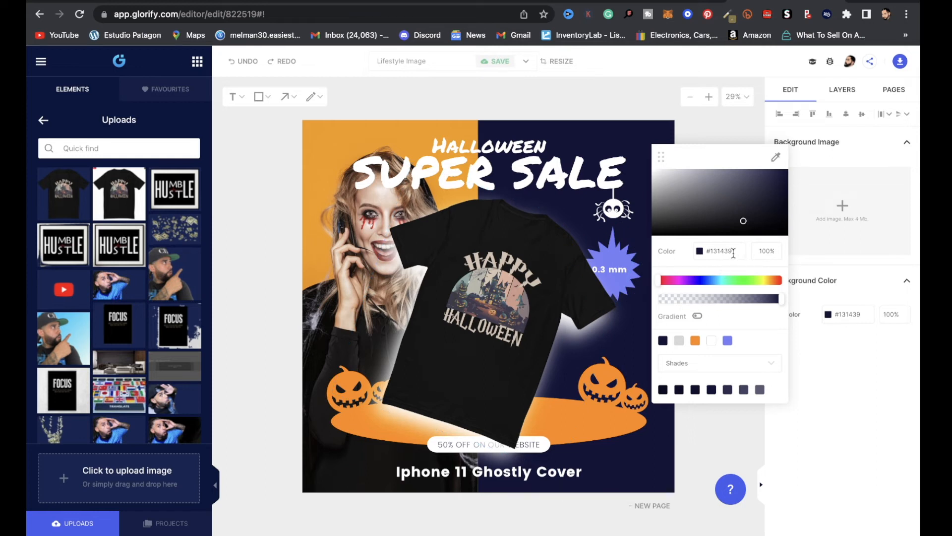
# Sample the salmon tone from the T-shirt artwork with the browser's color picker extension and copy its hex code cd988a
pyautogui.click(727, 17)
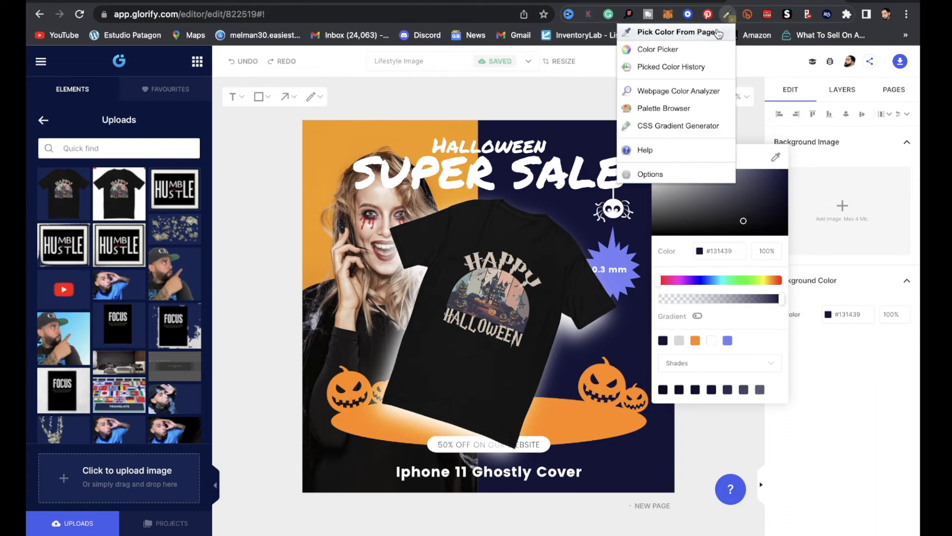
pyautogui.click(675, 34)
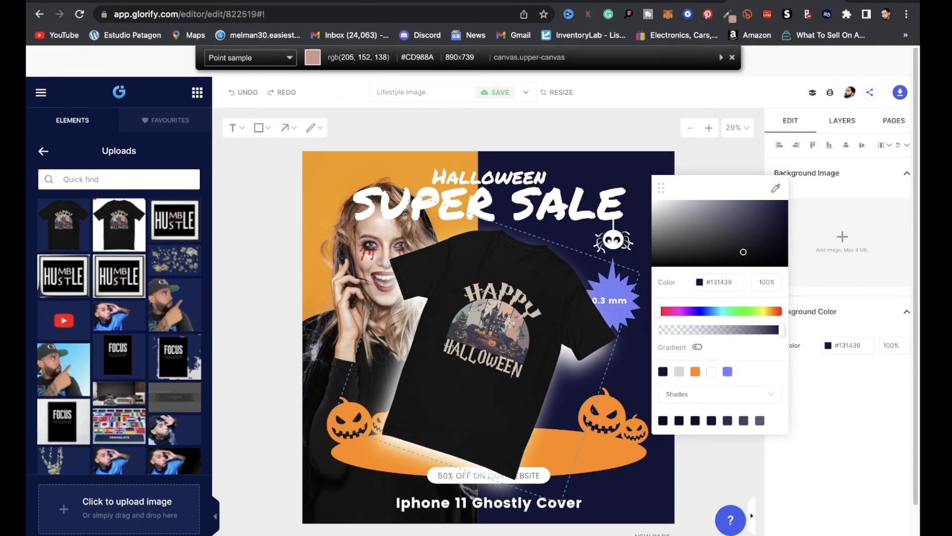
pyautogui.click(510, 323)
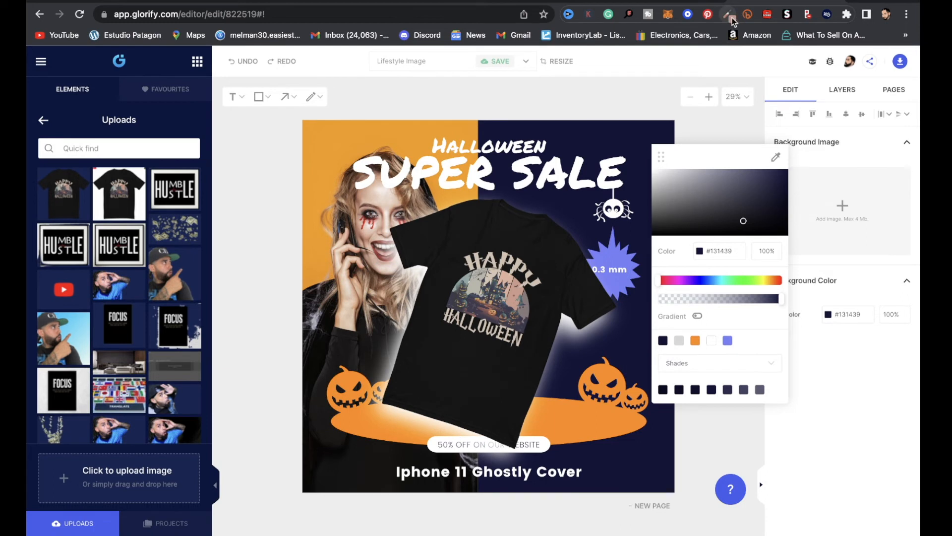
pyautogui.click(732, 19)
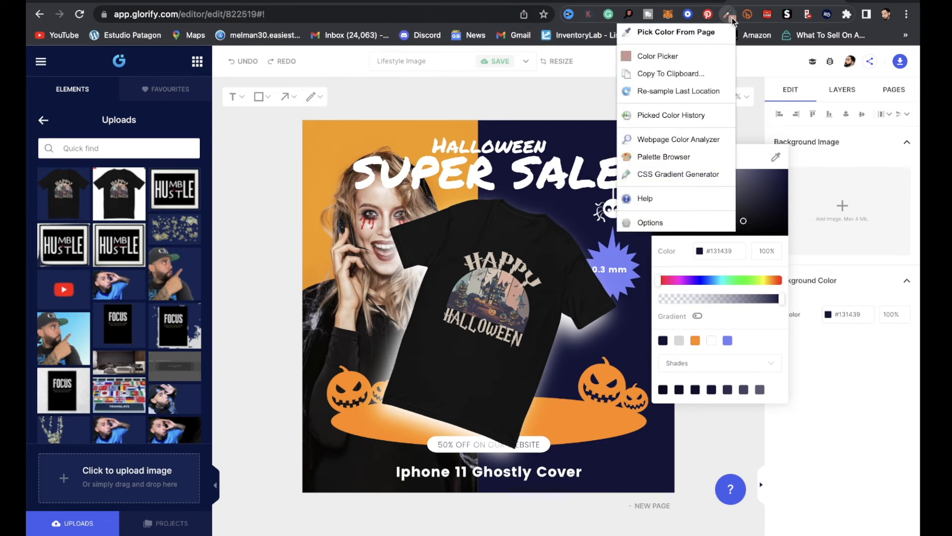
pyautogui.click(688, 58)
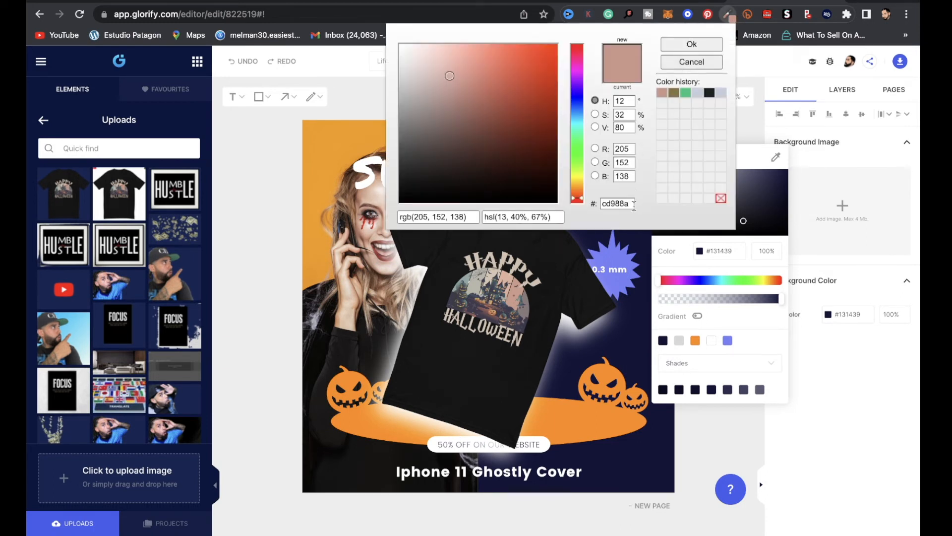
pyautogui.moveTo(633, 205); pyautogui.dragTo(590, 209)
pyautogui.click(767, 295)
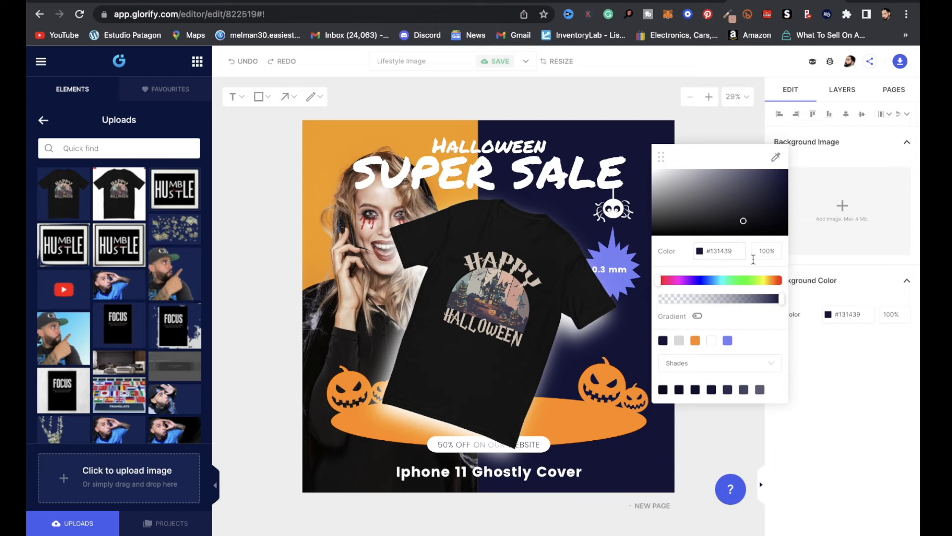
# Set the canvas background color to #CD988A
pyautogui.press('BackSpace')
pyautogui.press('BackSpace')
pyautogui.press('BackSpace')
pyautogui.press('BackSpace')
pyautogui.press('BackSpace')
pyautogui.press('BackSpace')
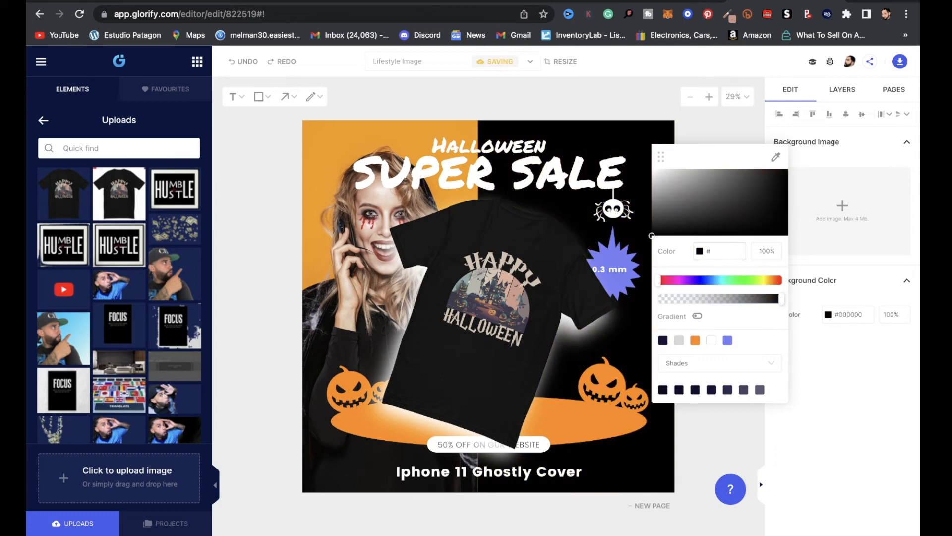
pyautogui.hotkey('ctrl', 'v')
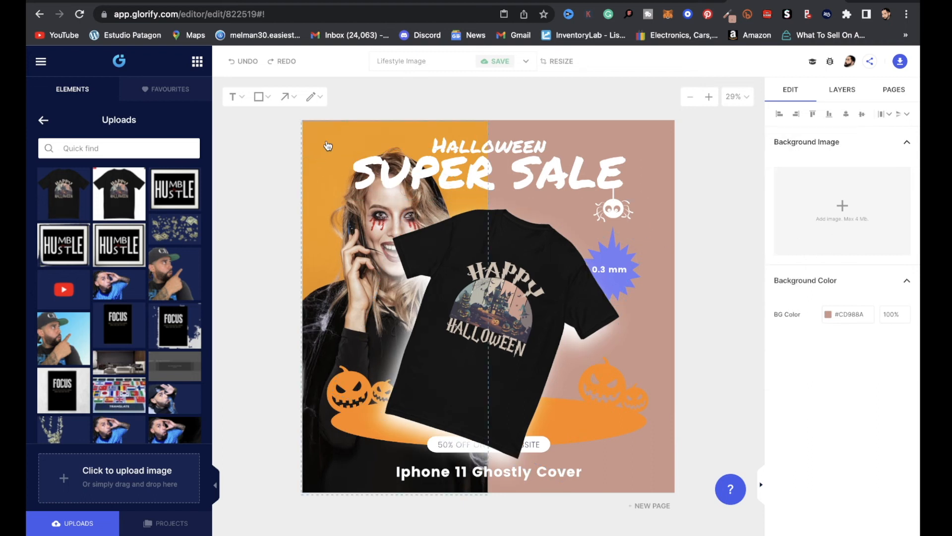
# Shift the purple starburst outward to the right of the T-shirt and raise the T-shirt above the discount label
pyautogui.click(619, 241)
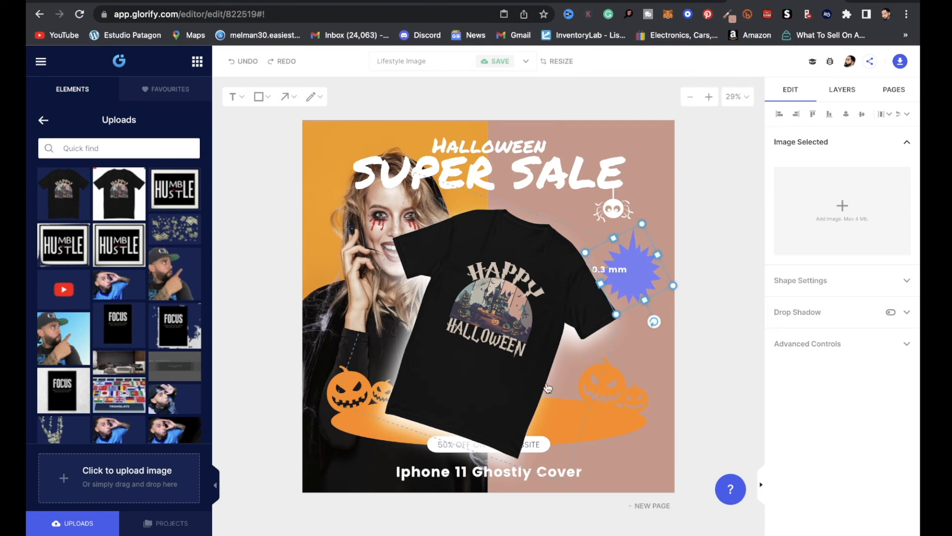
pyautogui.moveTo(531, 391); pyautogui.dragTo(527, 364)
pyautogui.moveTo(527, 358); pyautogui.dragTo(528, 359)
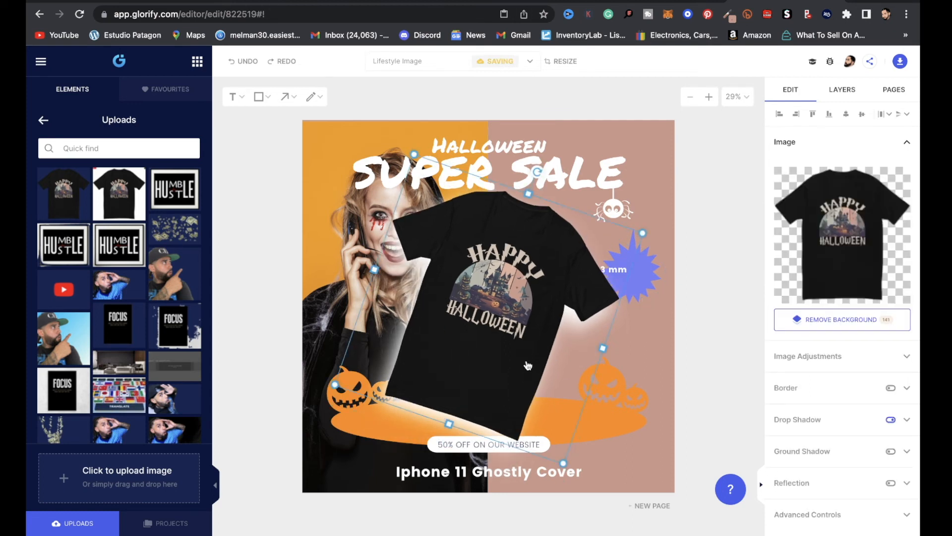
# Move the "Iphone 11 Ghostly Cover" caption slightly down and nudge the "50% OFF ON OUR WEBSITE" text
pyautogui.moveTo(475, 477); pyautogui.dragTo(479, 483)
pyautogui.moveTo(473, 447); pyautogui.dragTo(497, 442)
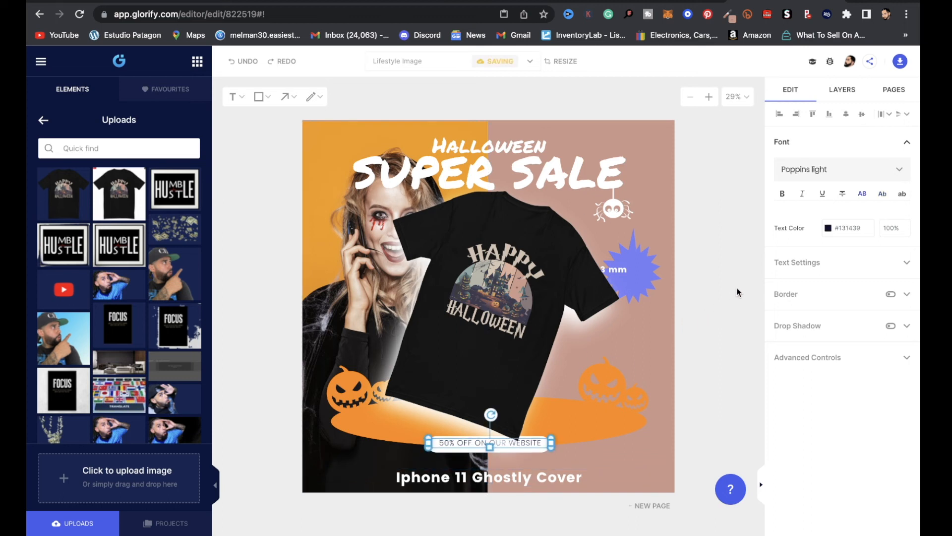
pyautogui.click(733, 257)
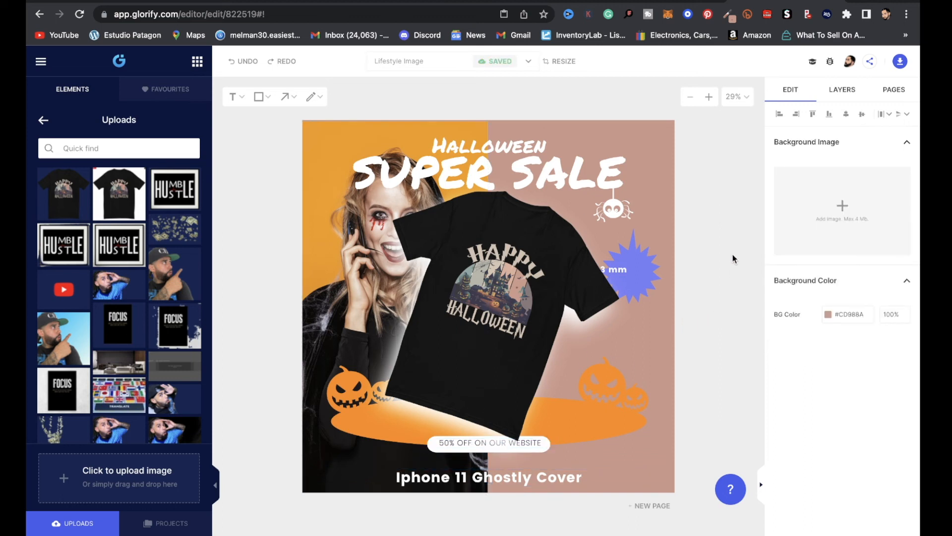
# Open the design's download options and show the file type choices
pyautogui.click(899, 63)
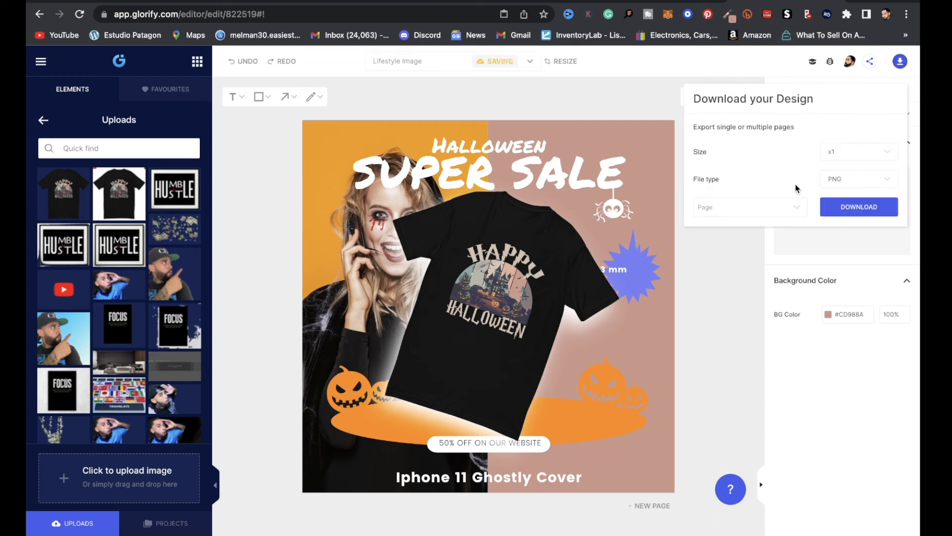
pyautogui.click(885, 179)
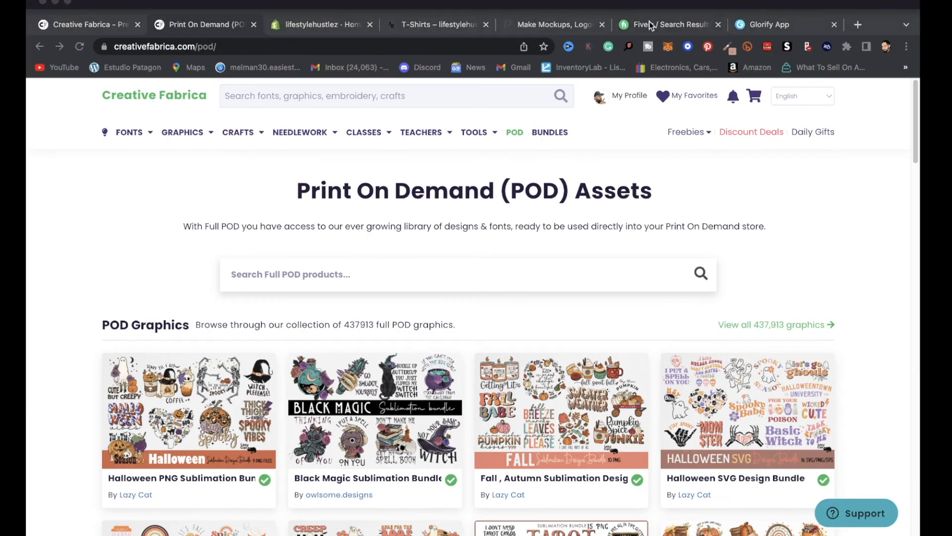
# Switch to the Fiverr search results and browse the T-shirt design gigs
pyautogui.click(665, 21)
pyautogui.scroll(-1, 392, 293)
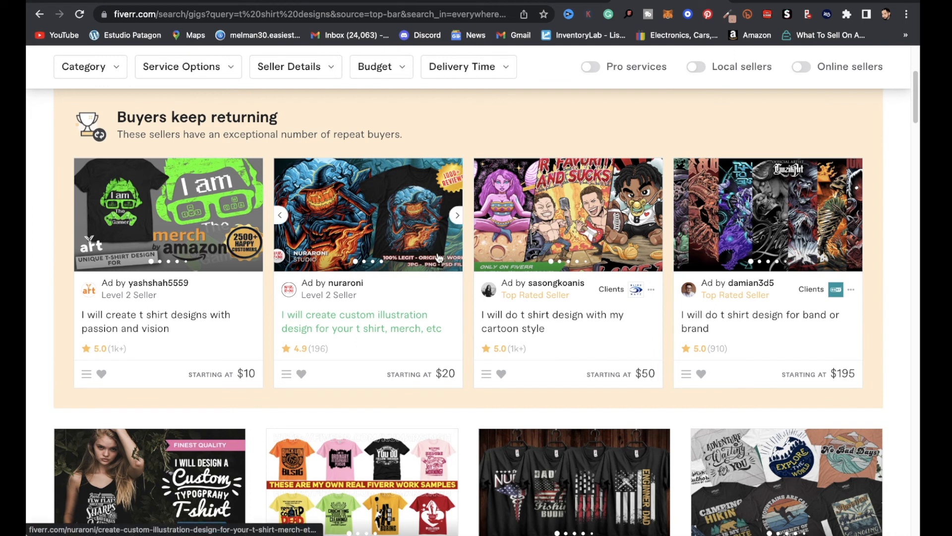
pyautogui.scroll(-7, 498, 291)
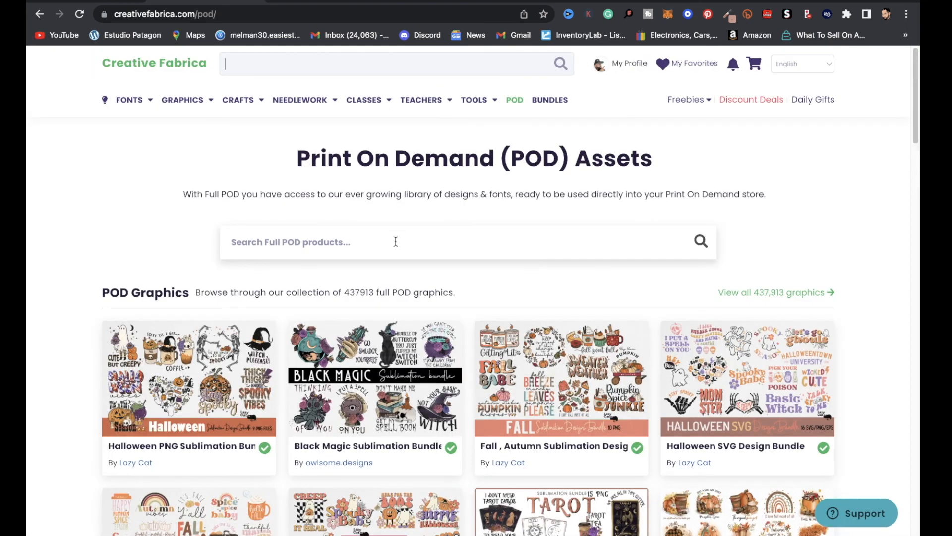
# Search Creative Fabrica's Print On Demand assets for "baseball designs", limit them to T-shirt Designs and browse the results
pyautogui.click(390, 243)
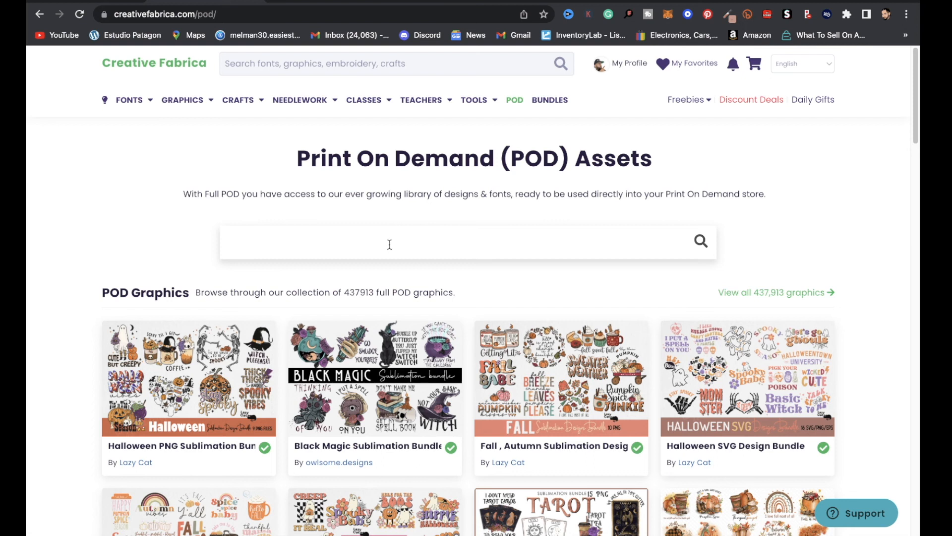
pyautogui.write('baseball designs')
pyautogui.press('Return')
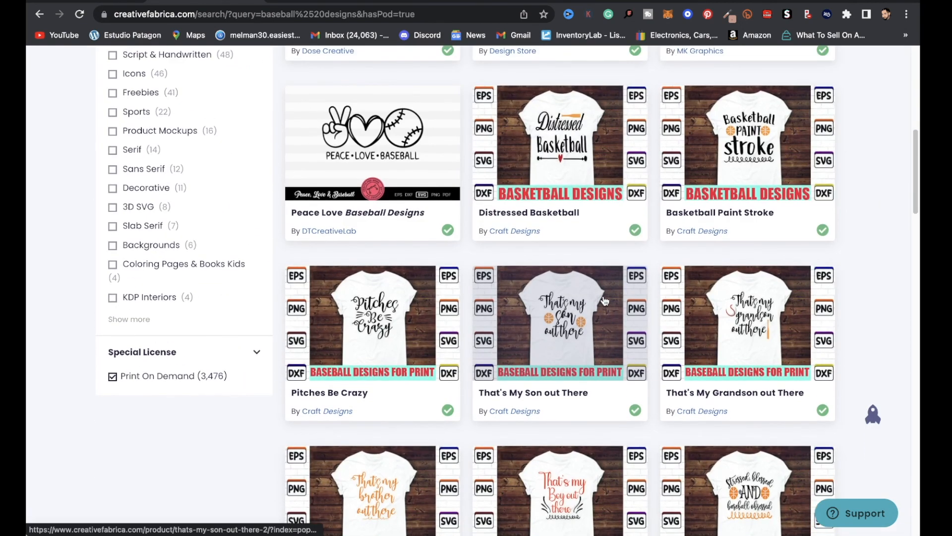
pyautogui.scroll(5, 602, 297)
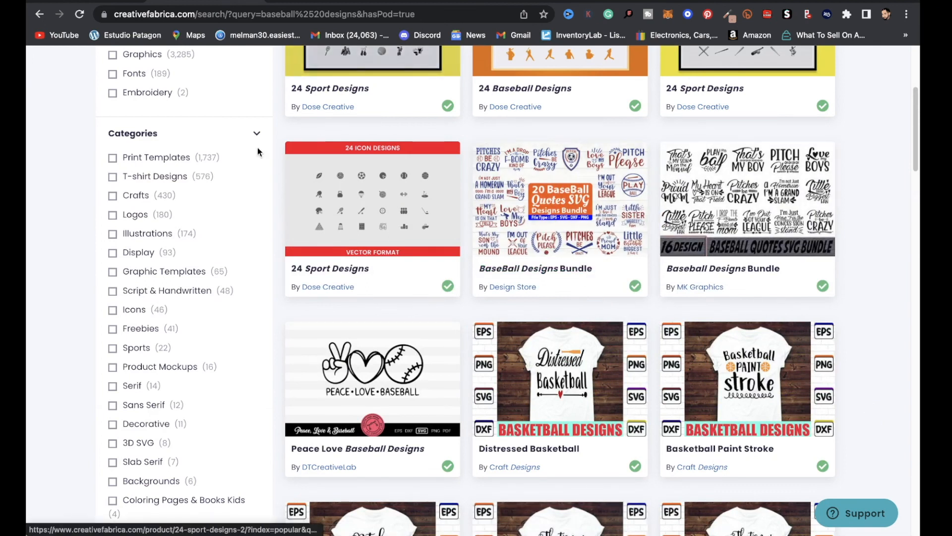
pyautogui.click(135, 177)
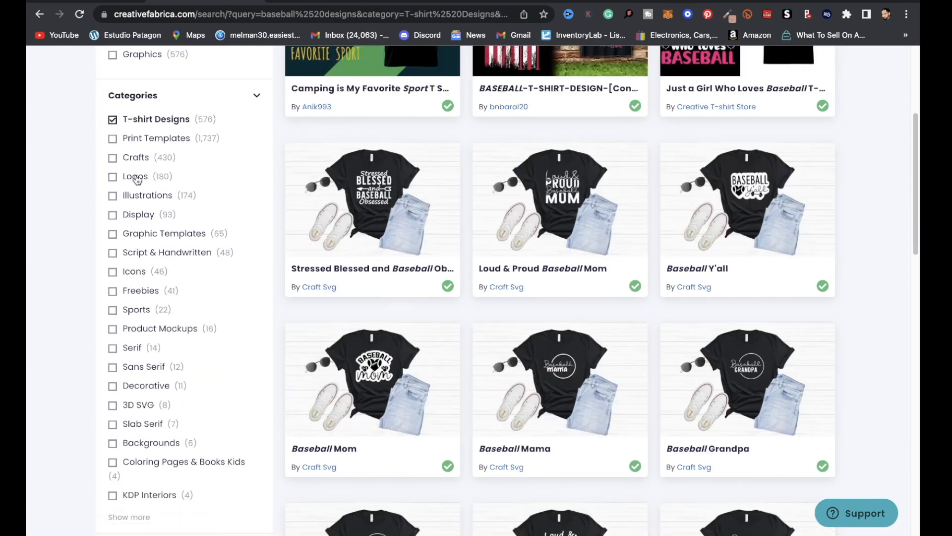
pyautogui.scroll(-7, 546, 223)
pyautogui.scroll(-5, 601, 244)
pyautogui.scroll(-10, 601, 244)
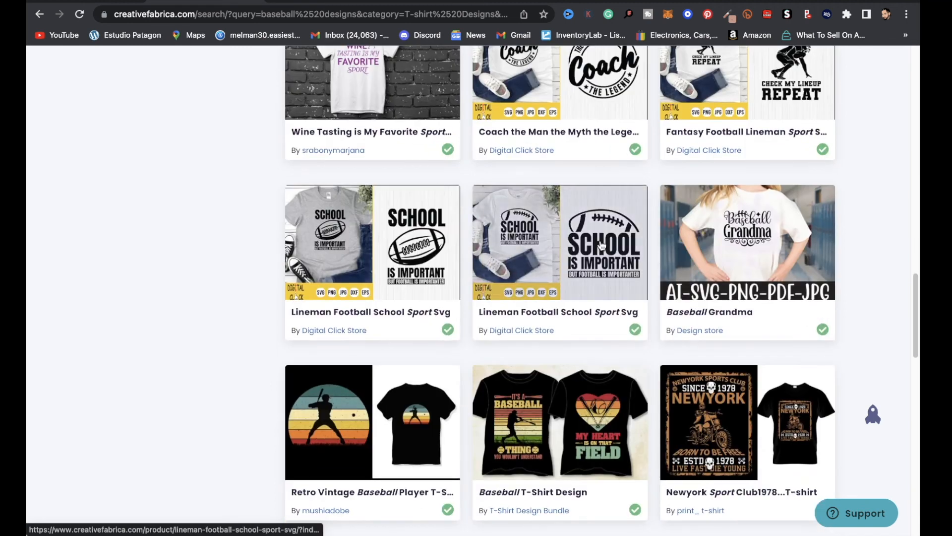
pyautogui.scroll(20, 574, 279)
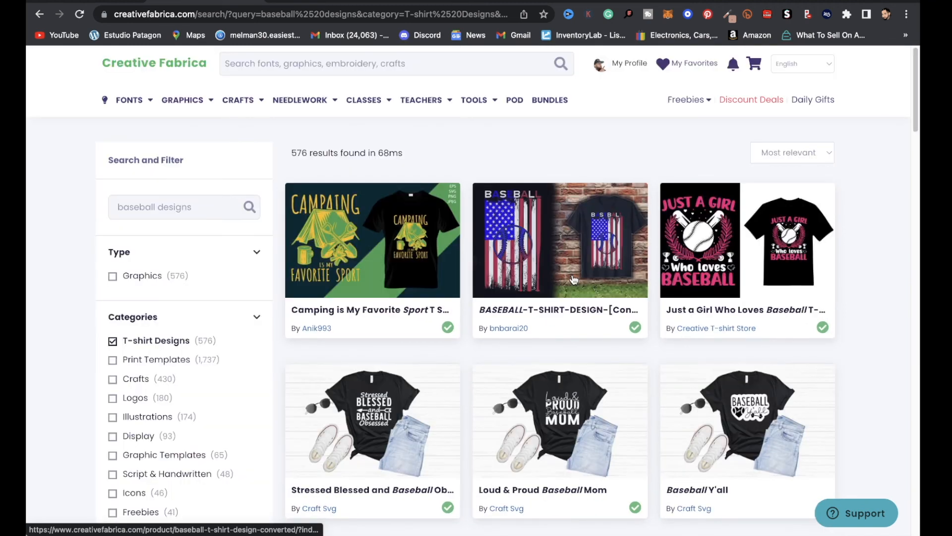